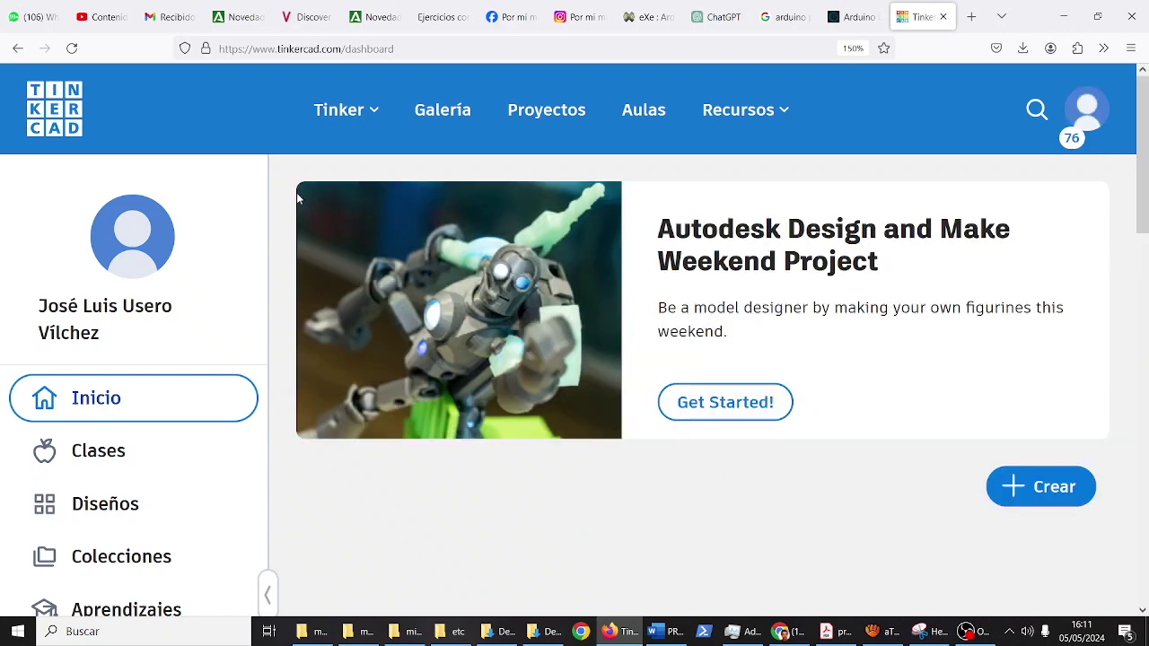
- Open the TIC2BACHMONTERROSO class from the class list and reduce the page zoom to 100%
{"action": "left_click", "coordinate": [196, 452]}
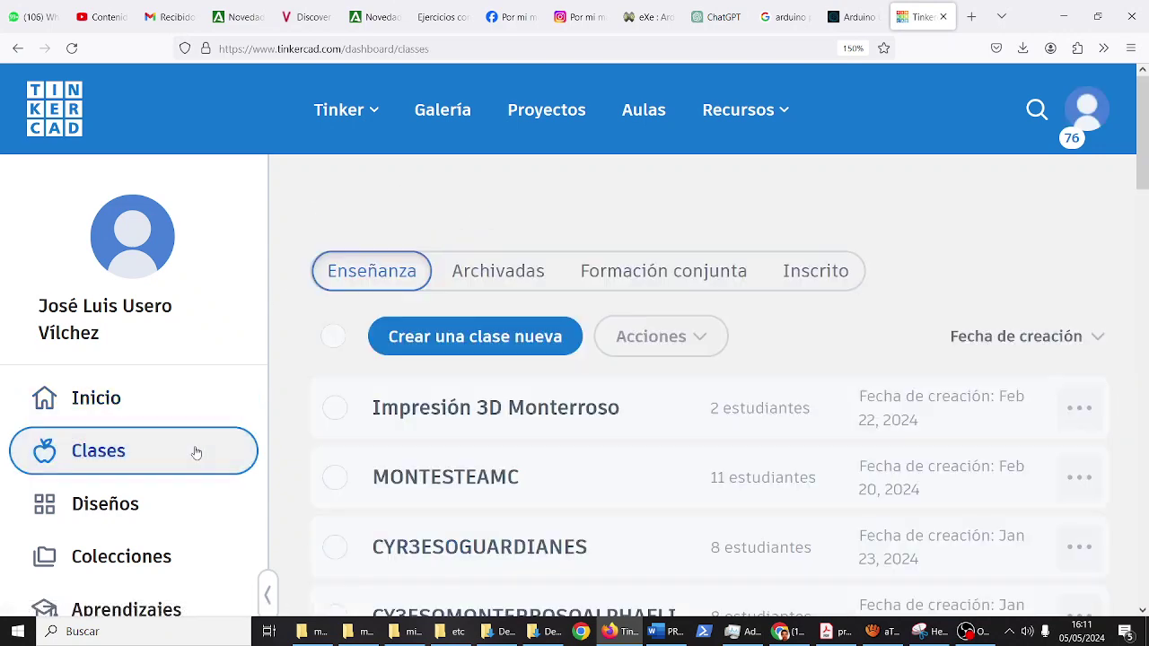
{"action": "scroll", "coordinate": [433, 372], "scroll_direction": "down", "scroll_amount": 3}
{"action": "scroll", "coordinate": [434, 374], "scroll_direction": "down", "scroll_amount": 6}
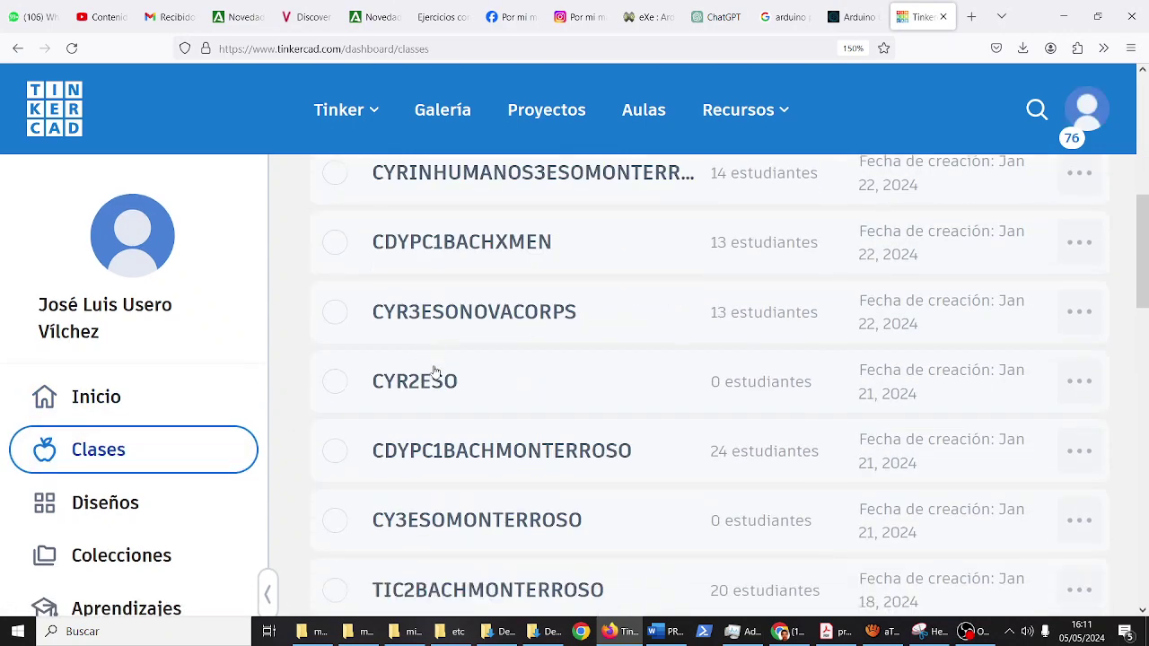
{"action": "left_click", "coordinate": [464, 392]}
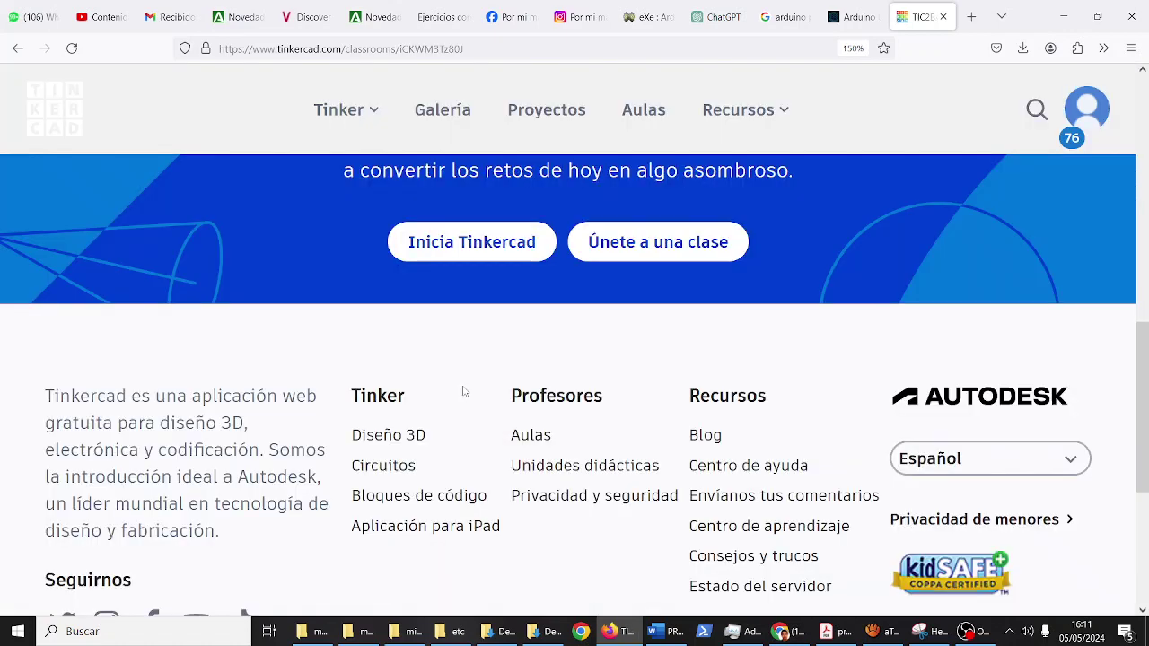
{"action": "key", "text": "ctrl+minus"}
{"action": "key", "text": "ctrl+minus"}
{"action": "key", "text": "ctrl+minus"}
{"action": "key", "text": "ctrl+minus"}
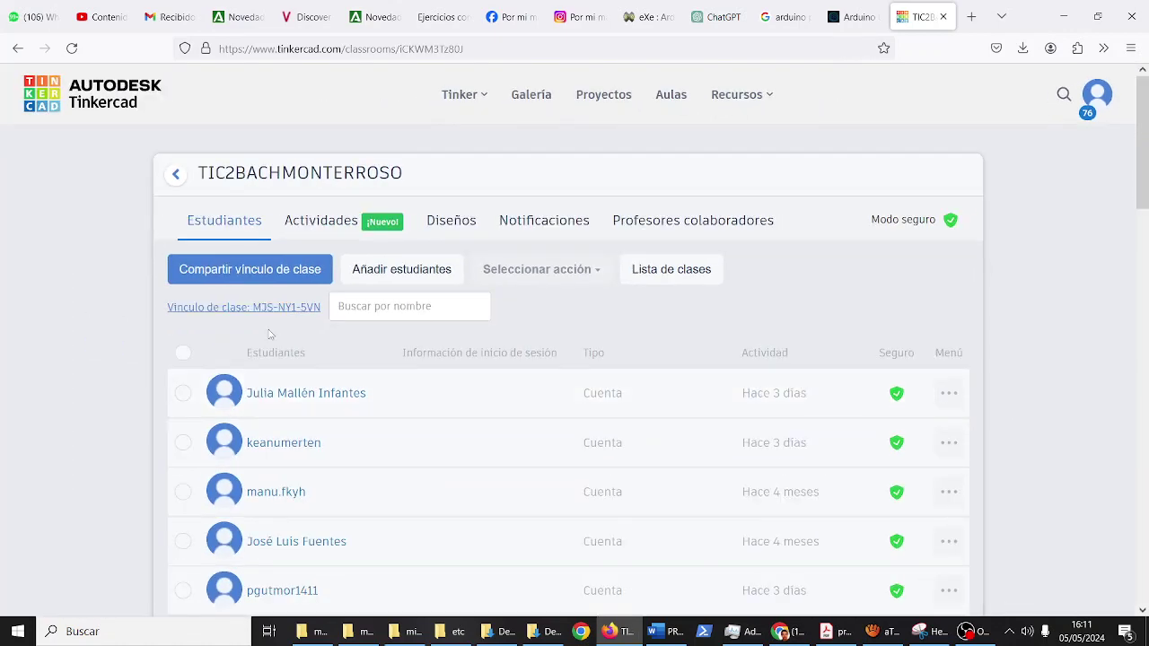
- Start a new activity in the class and name it "Arduino Tutorial exeLearning LED parpadea"
{"action": "left_click", "coordinate": [327, 230]}
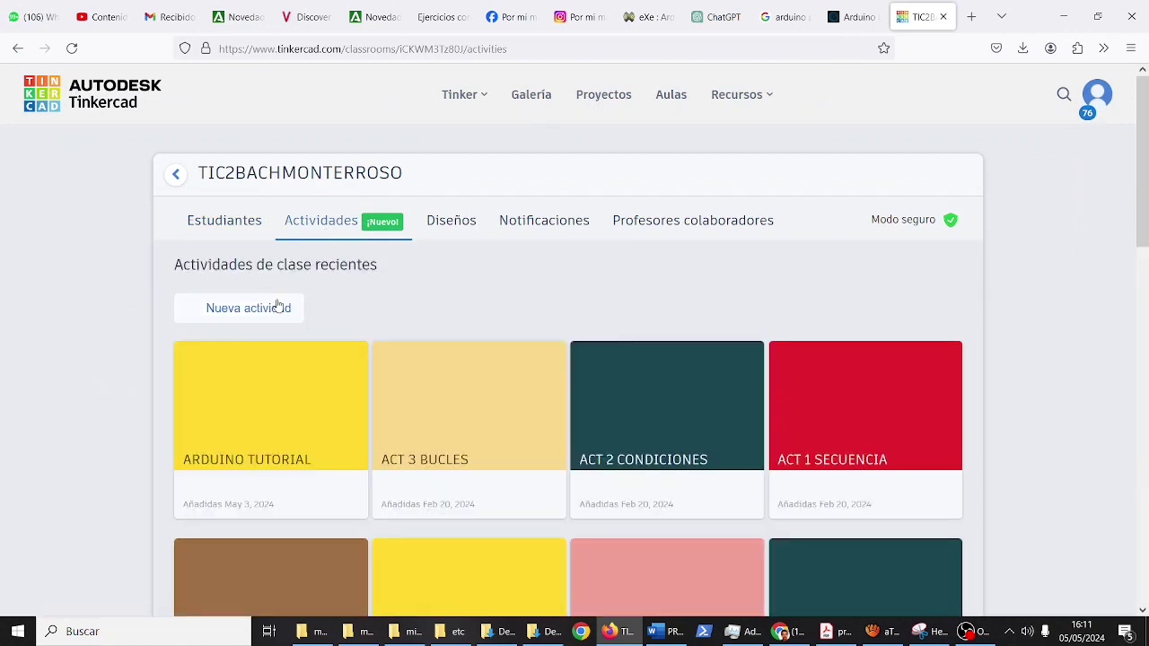
{"action": "left_click", "coordinate": [277, 309]}
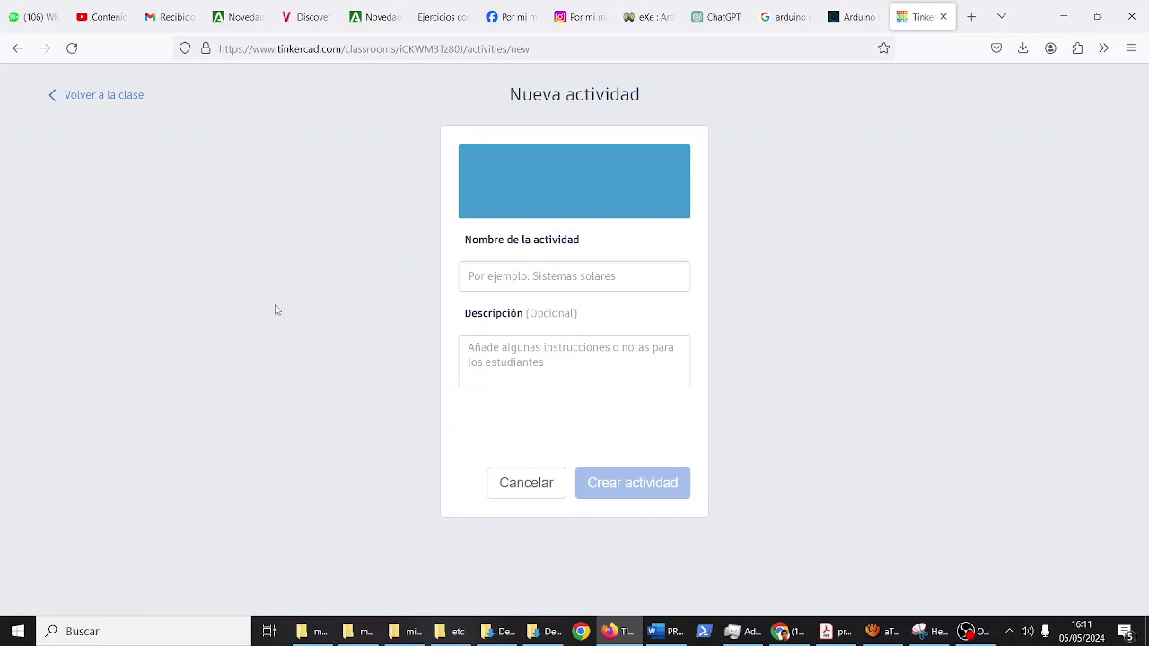
{"action": "left_click", "coordinate": [497, 284]}
{"action": "type", "text": "Ard"}
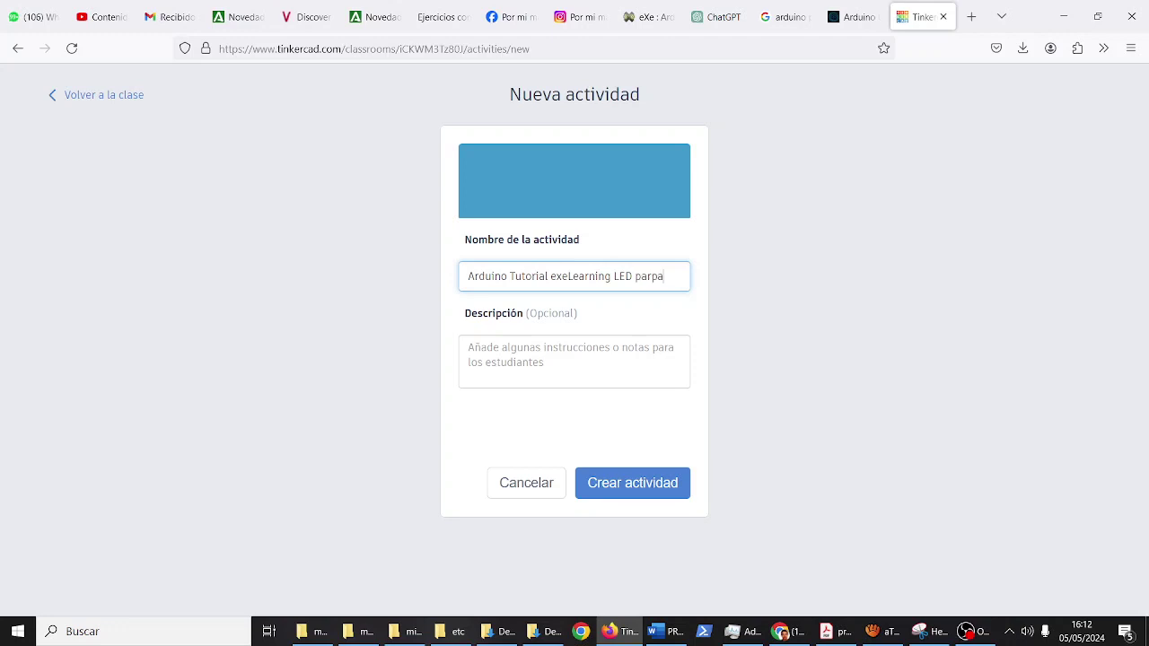
- Copy the activity name into its description and create the activity
{"action": "left_click_drag", "start_coordinate": [682, 277], "coordinate": [740, 282]}
{"action": "key", "text": "ctrl+c"}
{"action": "left_click", "coordinate": [469, 286]}
{"action": "left_click", "coordinate": [638, 367]}
{"action": "key", "text": "ctrl+v"}
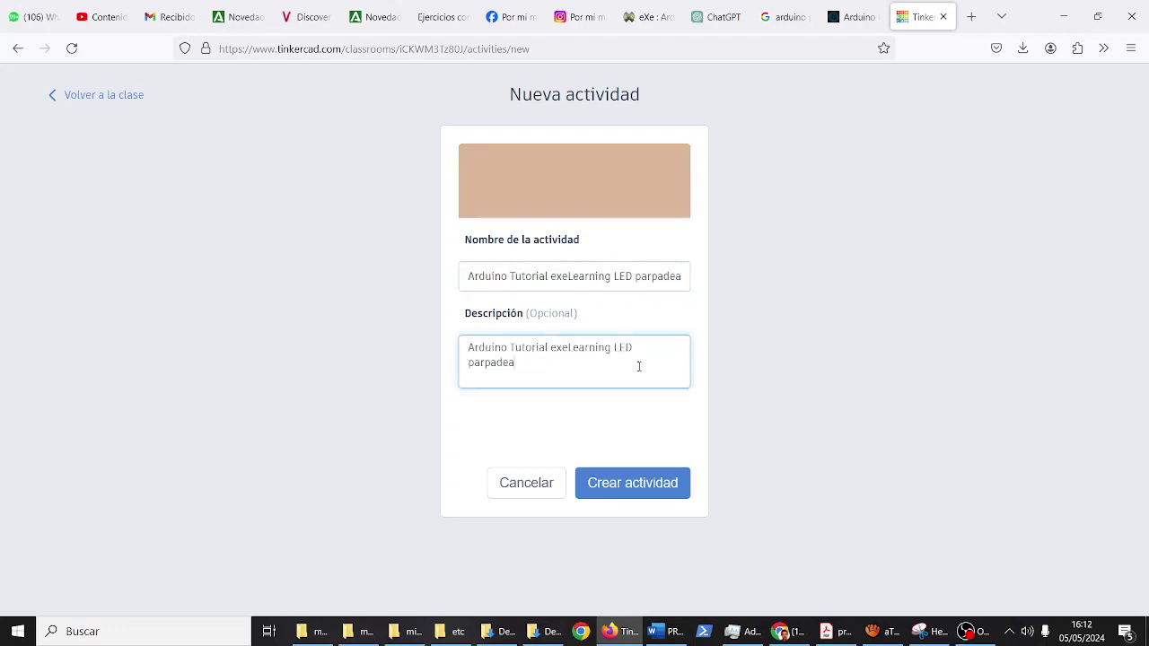
{"action": "left_click", "coordinate": [632, 484]}
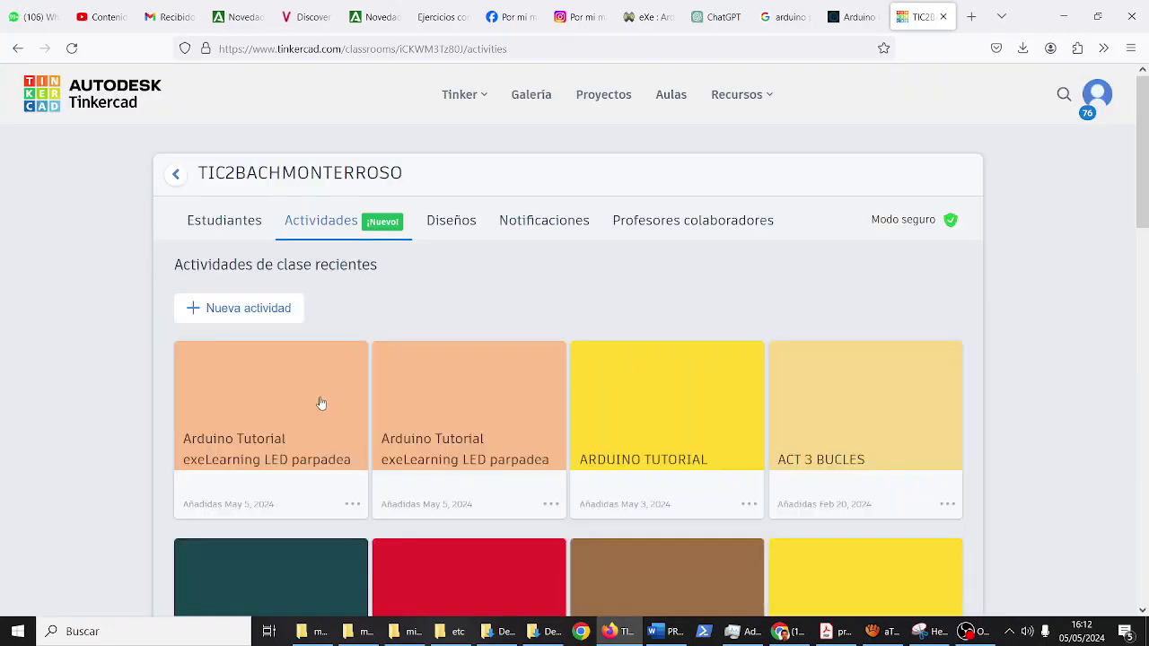
- Open the first "Arduino Tutorial exeLearning LED parpadea" activity and create a circuit design shared with students
{"action": "left_click", "coordinate": [320, 403]}
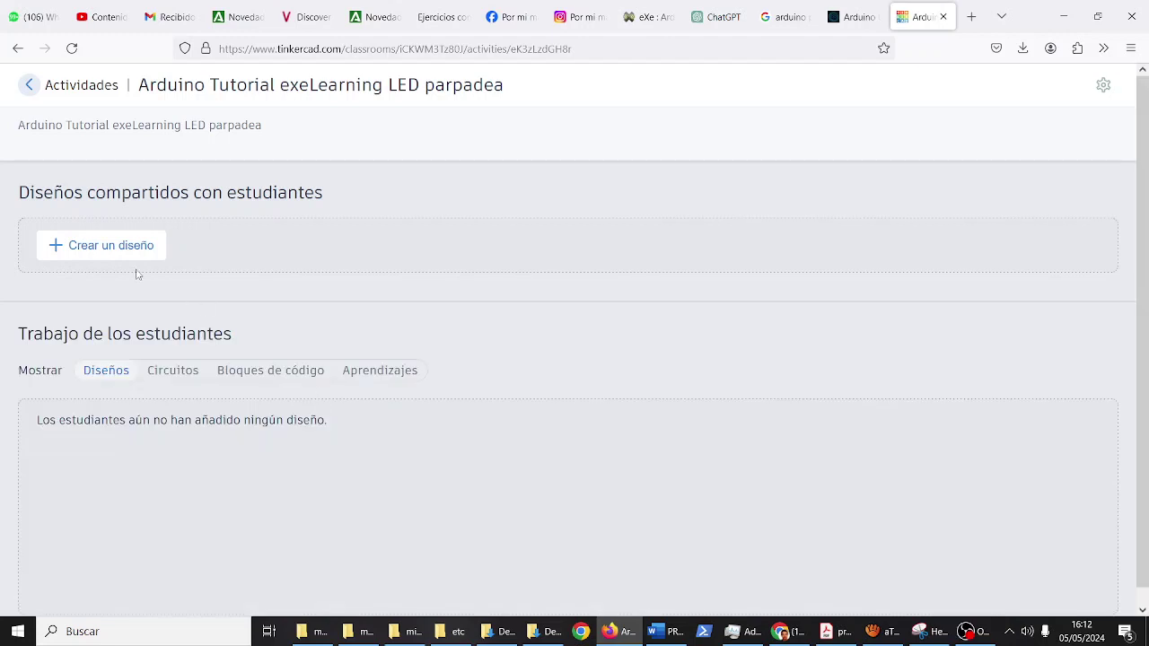
{"action": "left_click", "coordinate": [134, 251]}
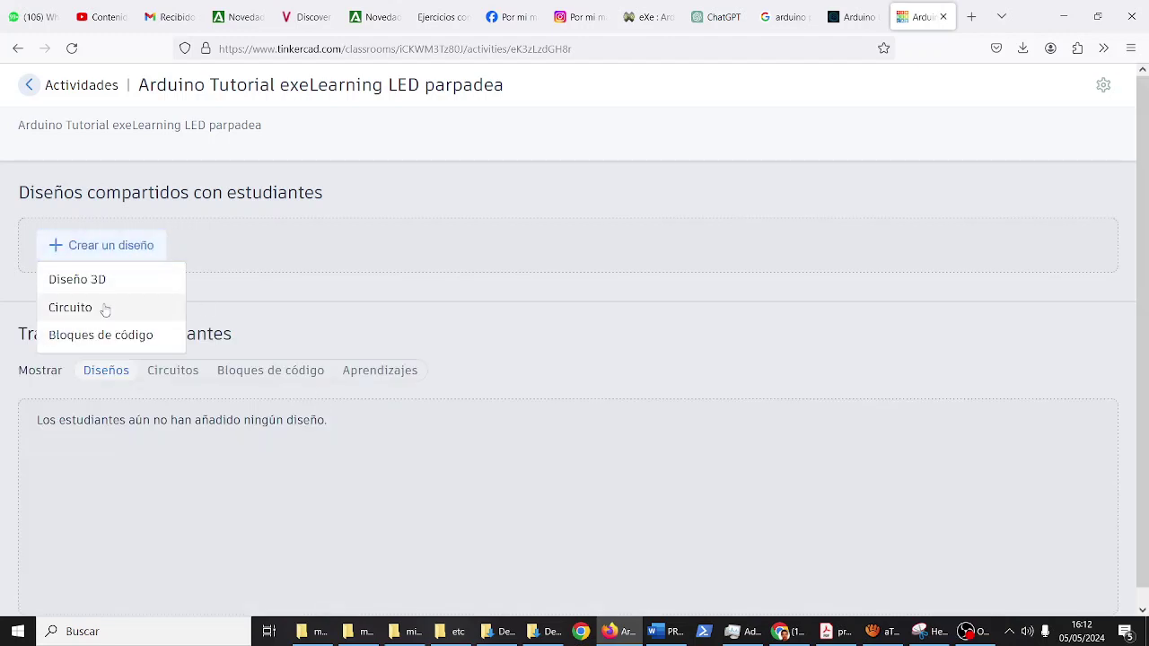
{"action": "left_click", "coordinate": [70, 306]}
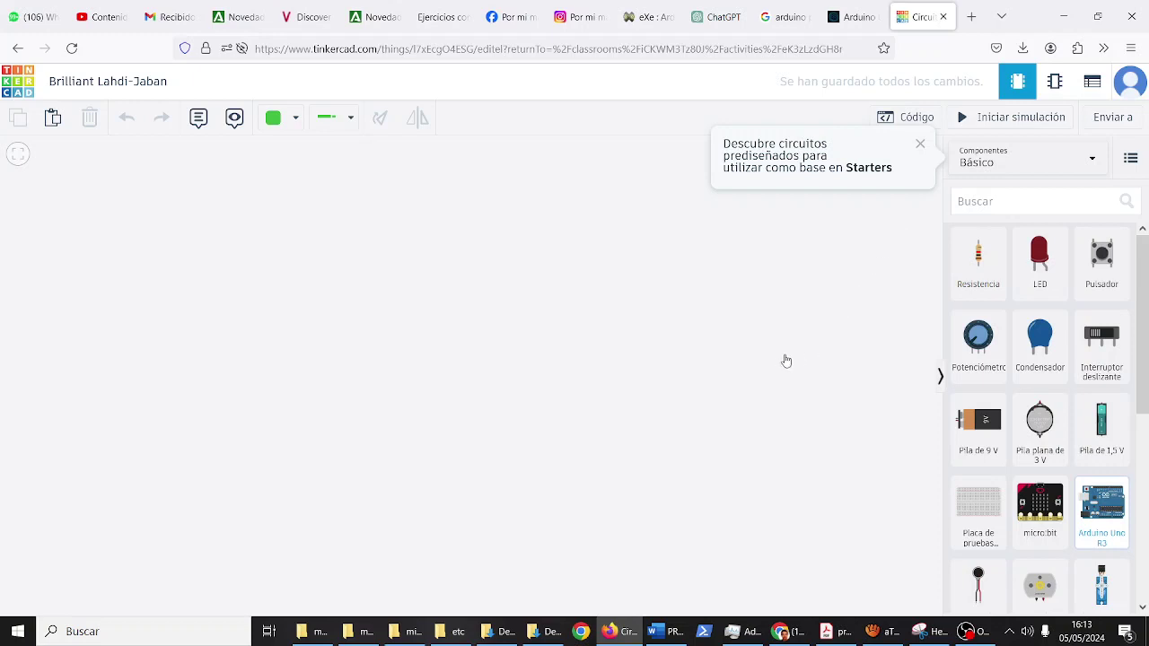
- Place an Arduino Uno R3 board in the middle of the empty circuit workspace
{"action": "left_click", "coordinate": [1101, 511]}
{"action": "left_click", "coordinate": [969, 631]}
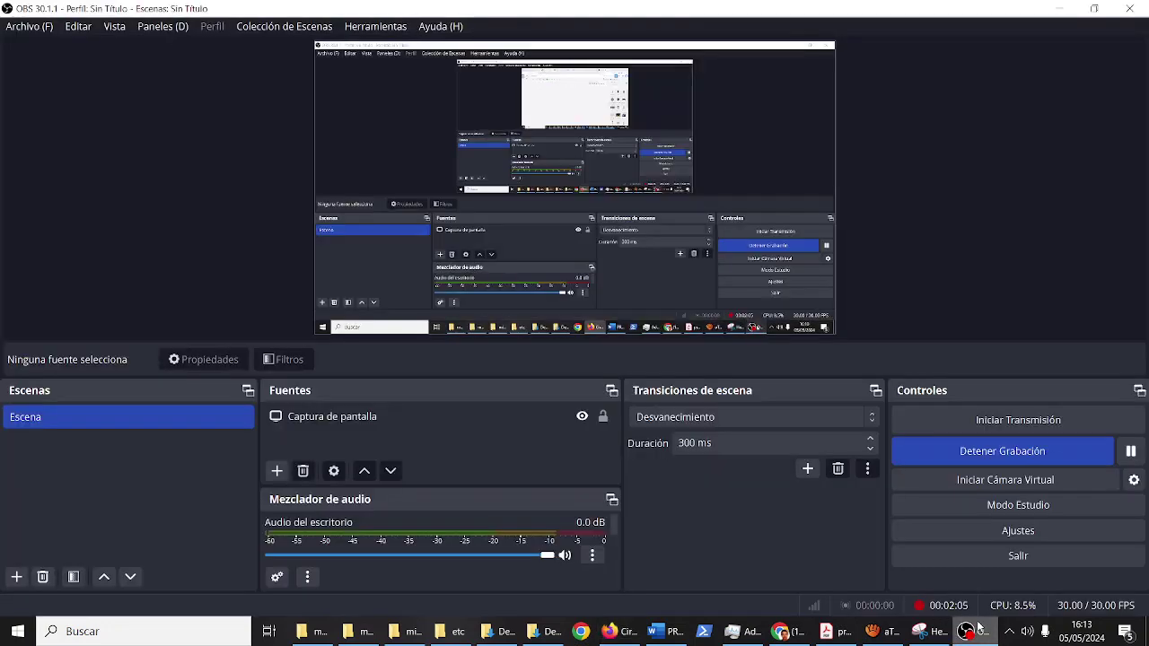
{"action": "left_click", "coordinate": [1064, 9]}
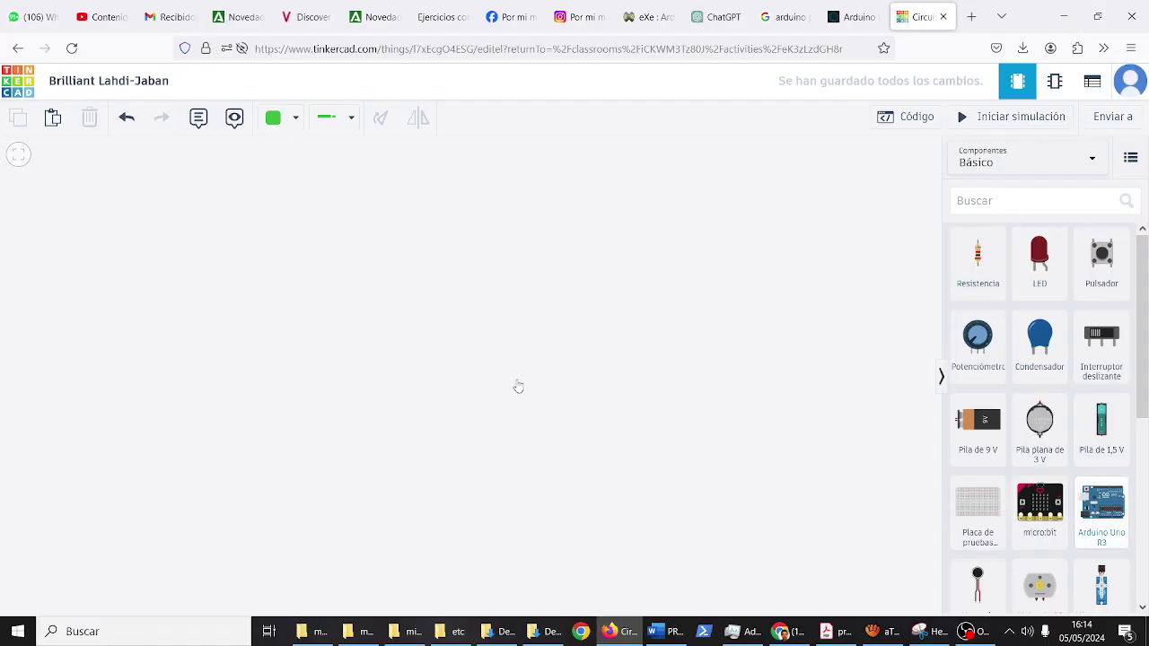
{"action": "left_click_drag", "start_coordinate": [1101, 507], "coordinate": [538, 438]}
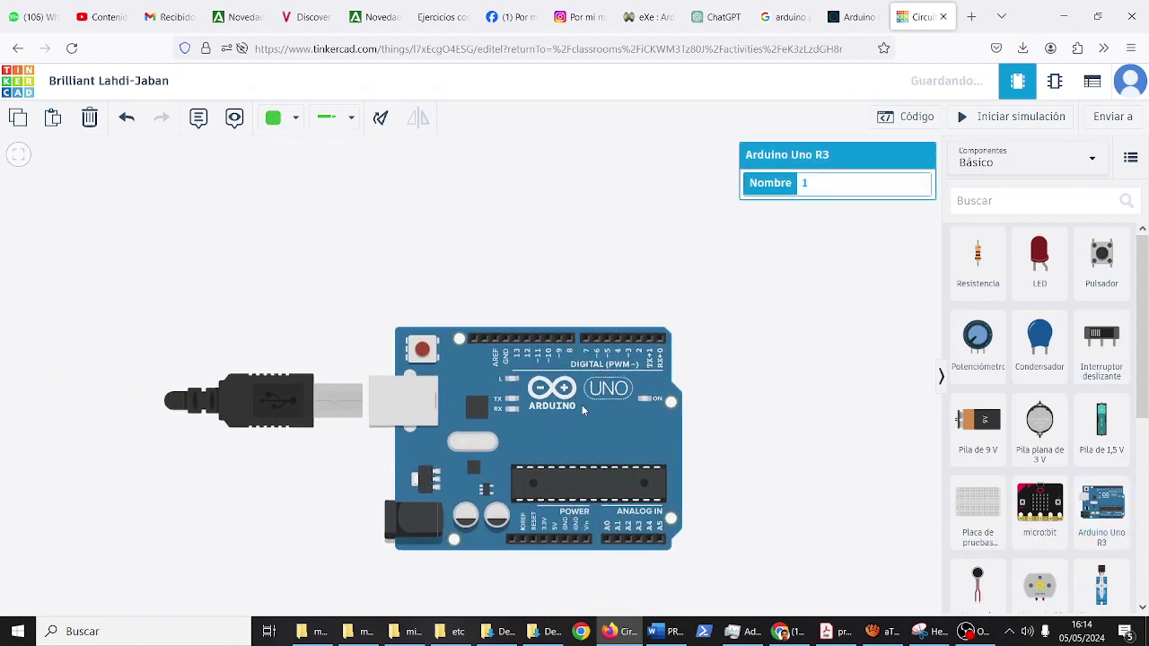
- Show the Arduino's default block code, run the simulation to check the built-in LED, and stop it
{"action": "left_click", "coordinate": [917, 117]}
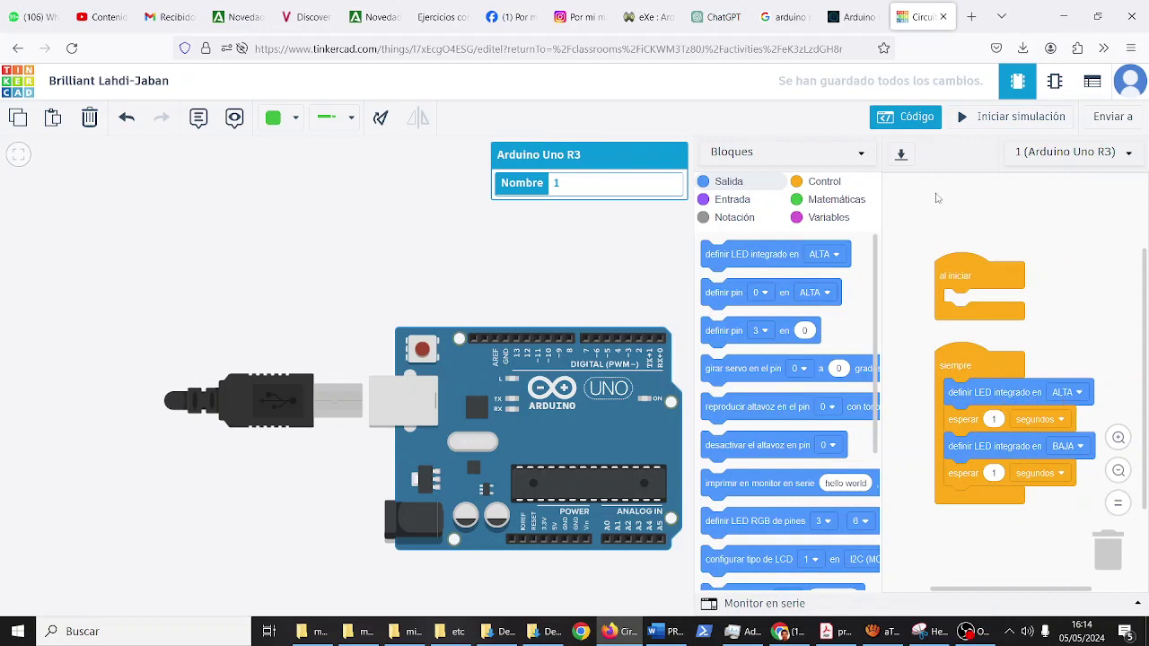
{"action": "left_click", "coordinate": [991, 120]}
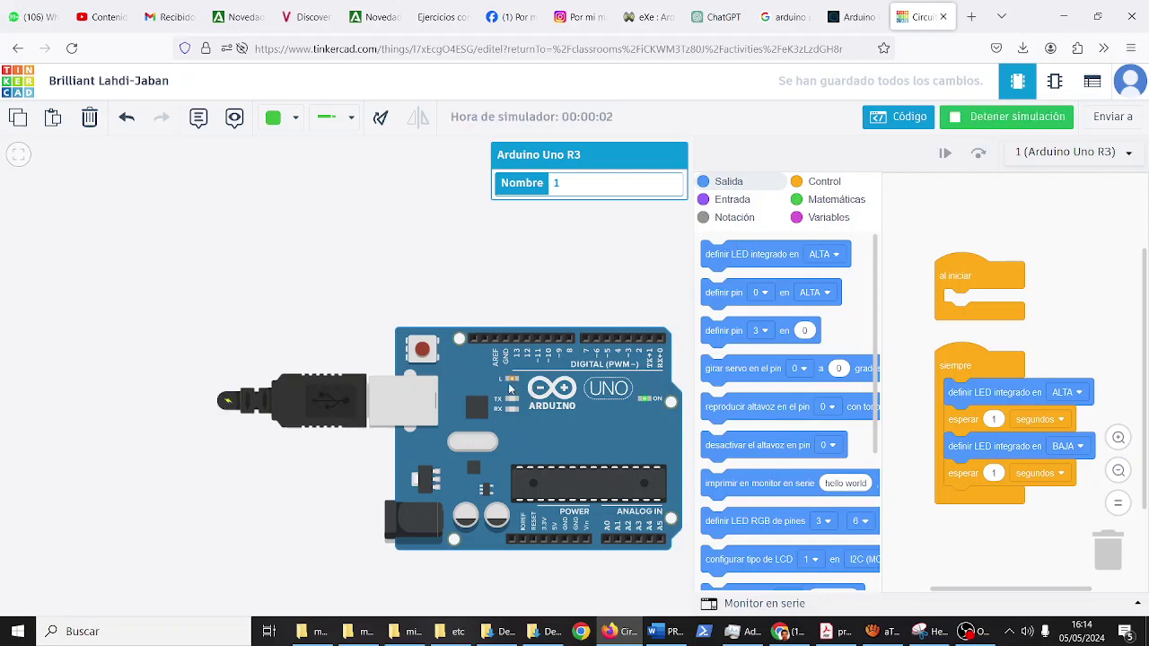
{"action": "left_click", "coordinate": [981, 119]}
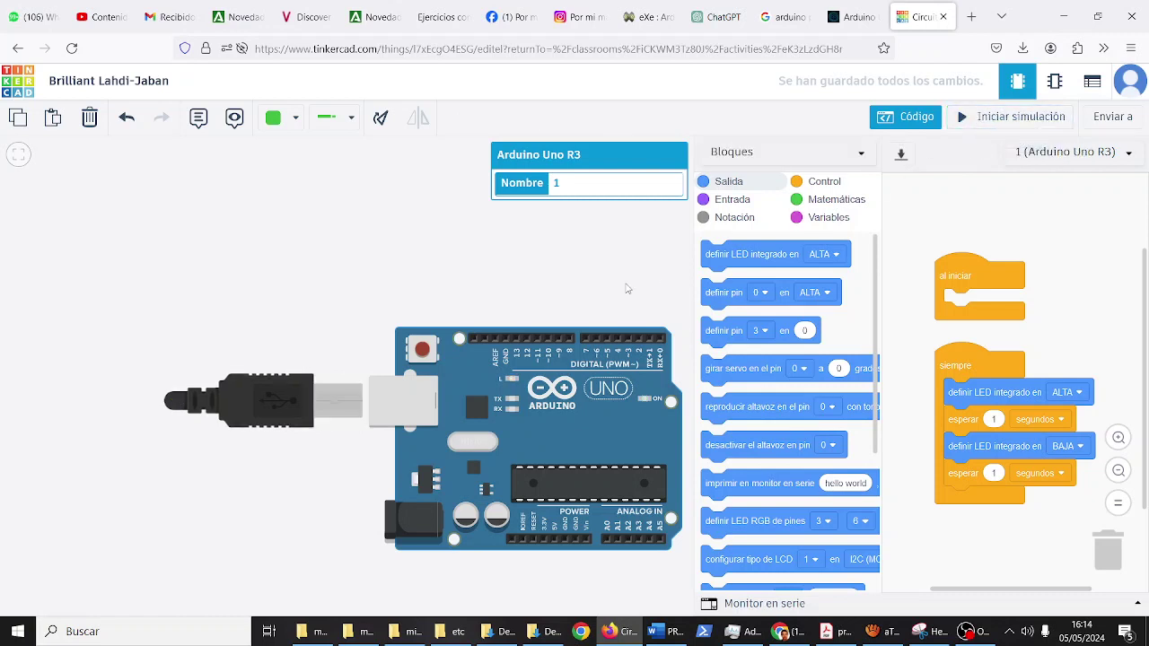
{"action": "left_click", "coordinate": [628, 288]}
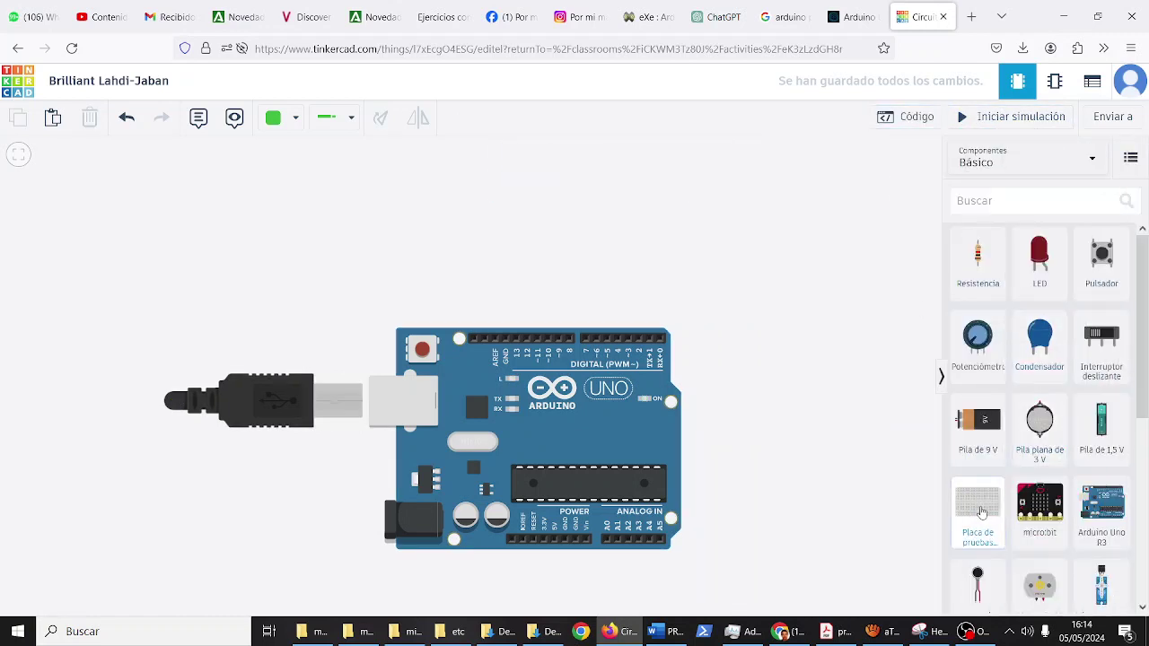
- Place a small breadboard above the Arduino and mount a red LED and a horizontal resistor in series on it
{"action": "left_click_drag", "start_coordinate": [981, 511], "coordinate": [494, 184]}
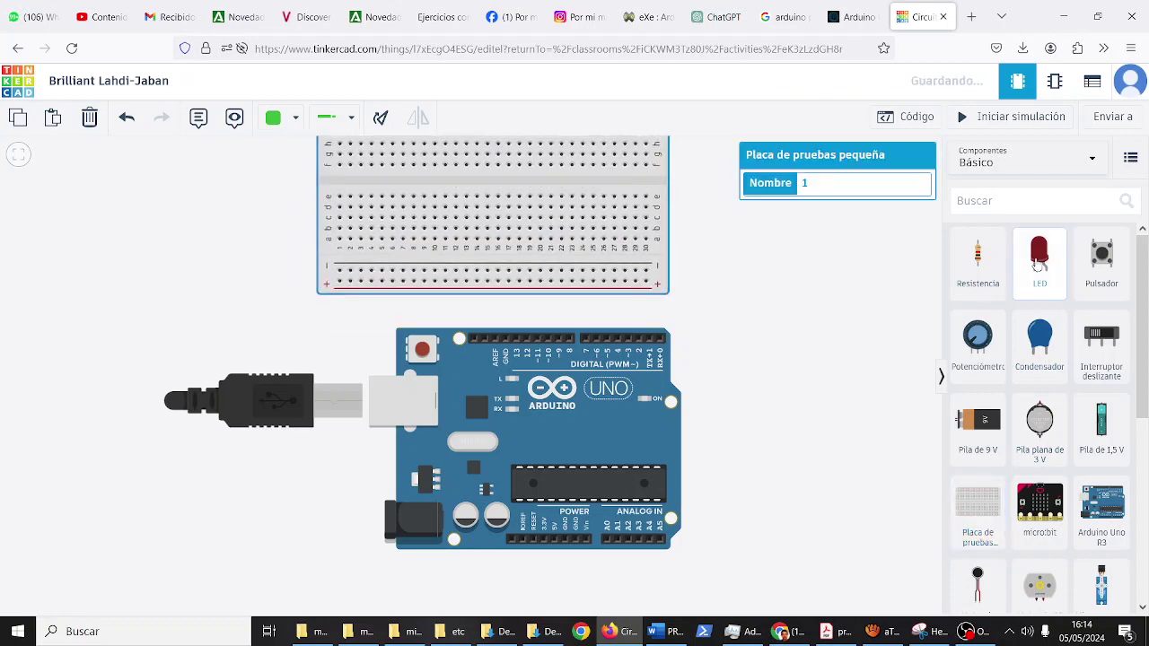
{"action": "left_click_drag", "start_coordinate": [1037, 262], "coordinate": [423, 207]}
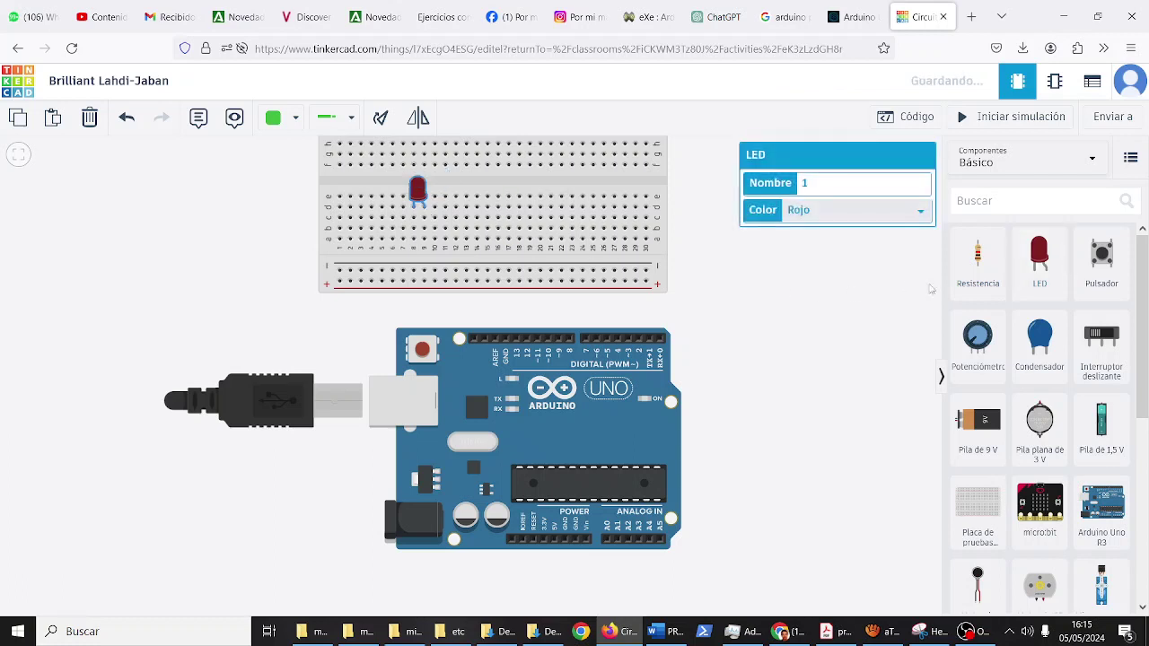
{"action": "left_click_drag", "start_coordinate": [977, 260], "coordinate": [445, 227]}
{"action": "key", "text": "ctrl+r"}
{"action": "key", "text": "ctrl+r"}
{"action": "key", "text": "ctrl+r"}
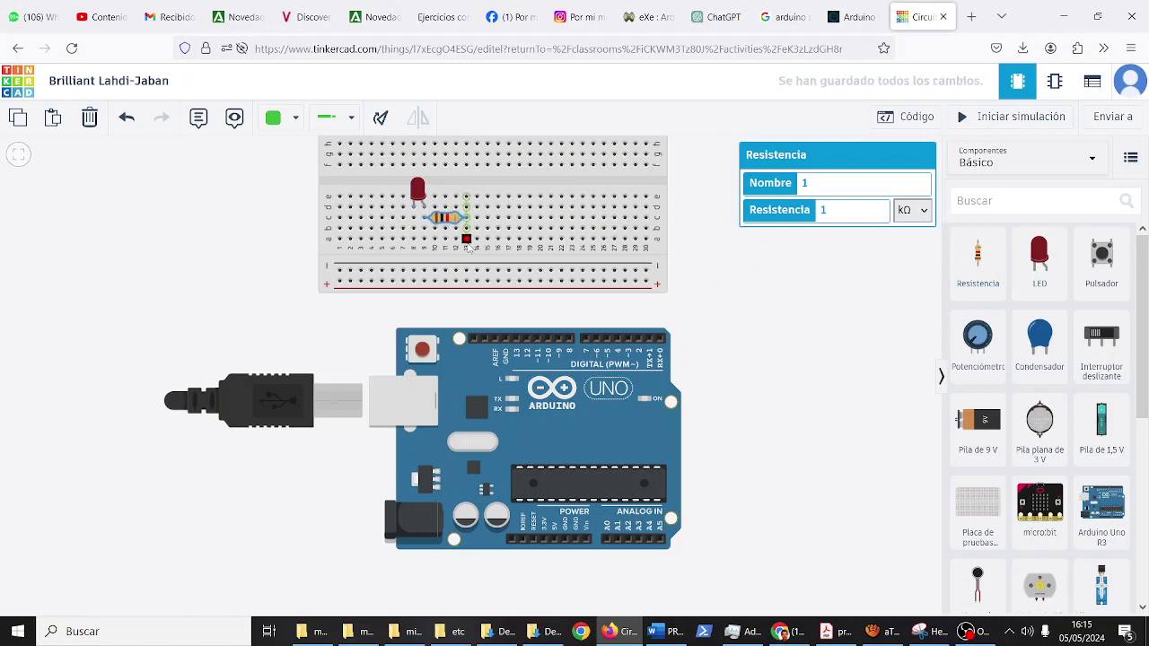
- Wire the resistor's free end to Arduino pin 13 in green and the LED's cathode to GND in black
{"action": "left_click", "coordinate": [467, 240]}
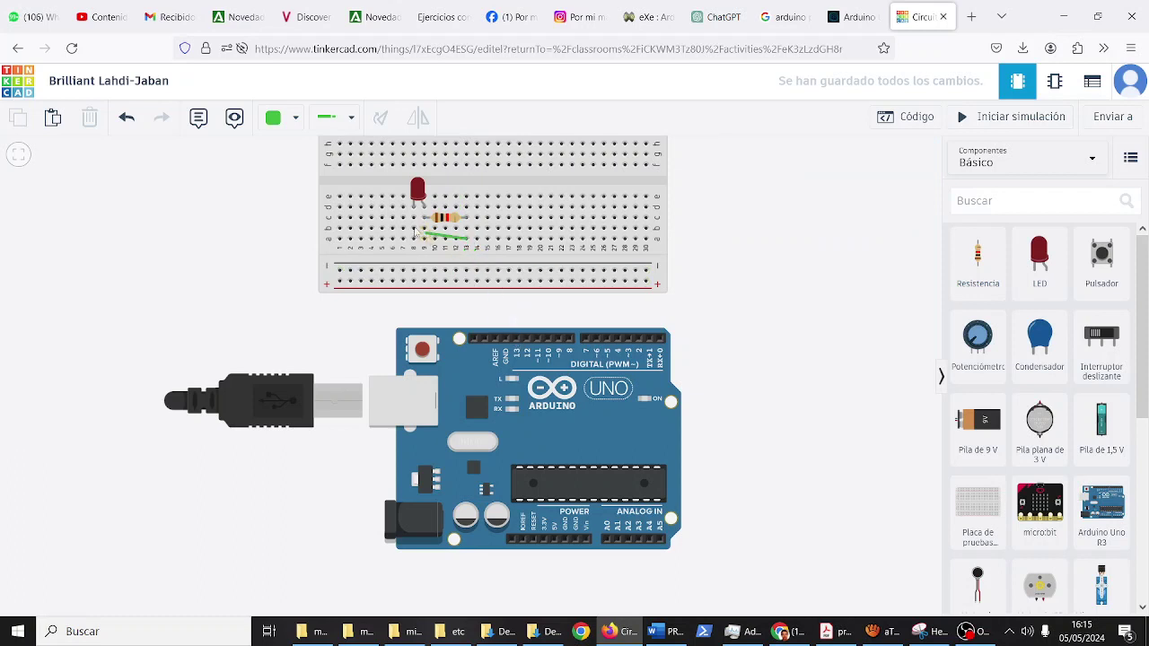
{"action": "left_click", "coordinate": [516, 339]}
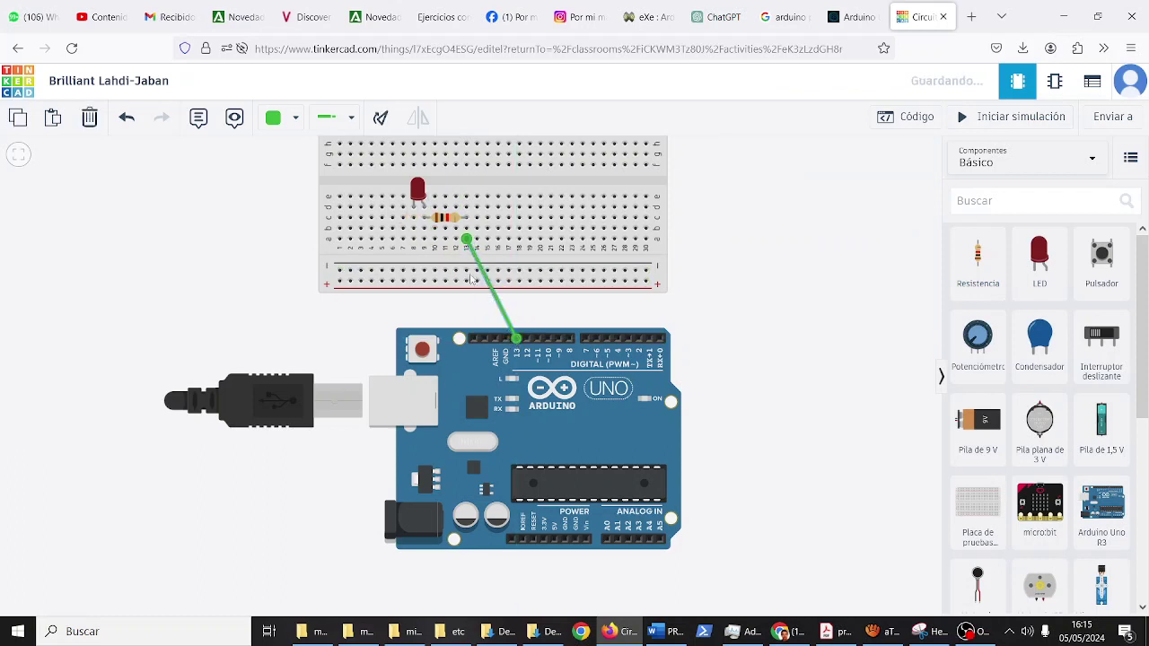
{"action": "left_click", "coordinate": [413, 219]}
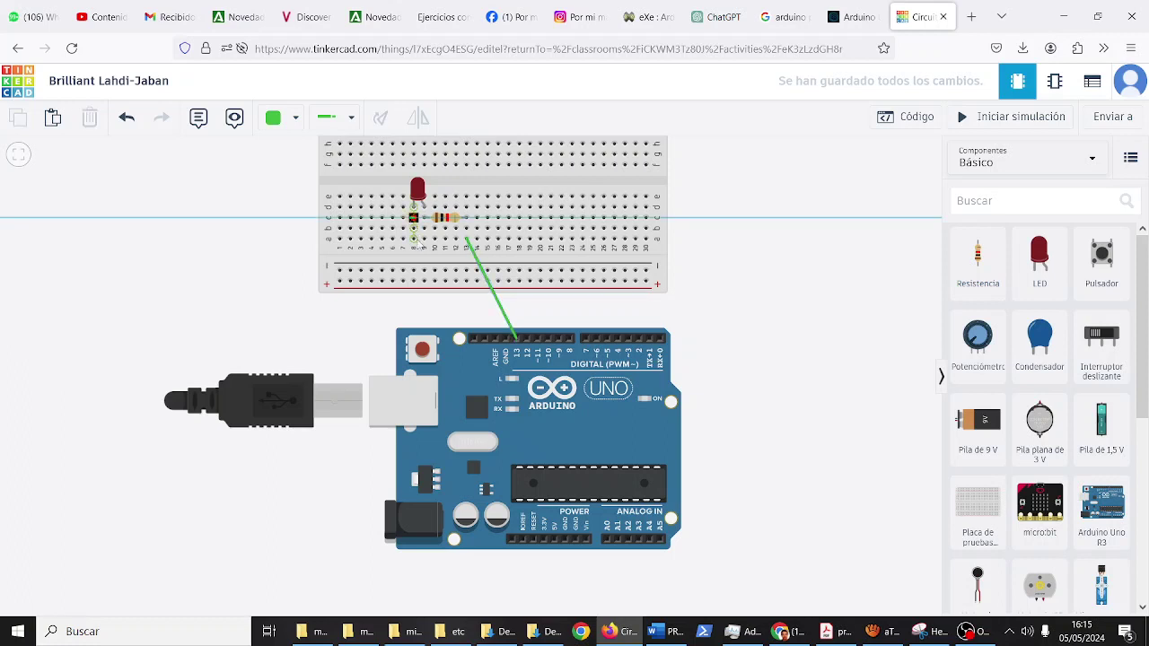
{"action": "left_click", "coordinate": [506, 340]}
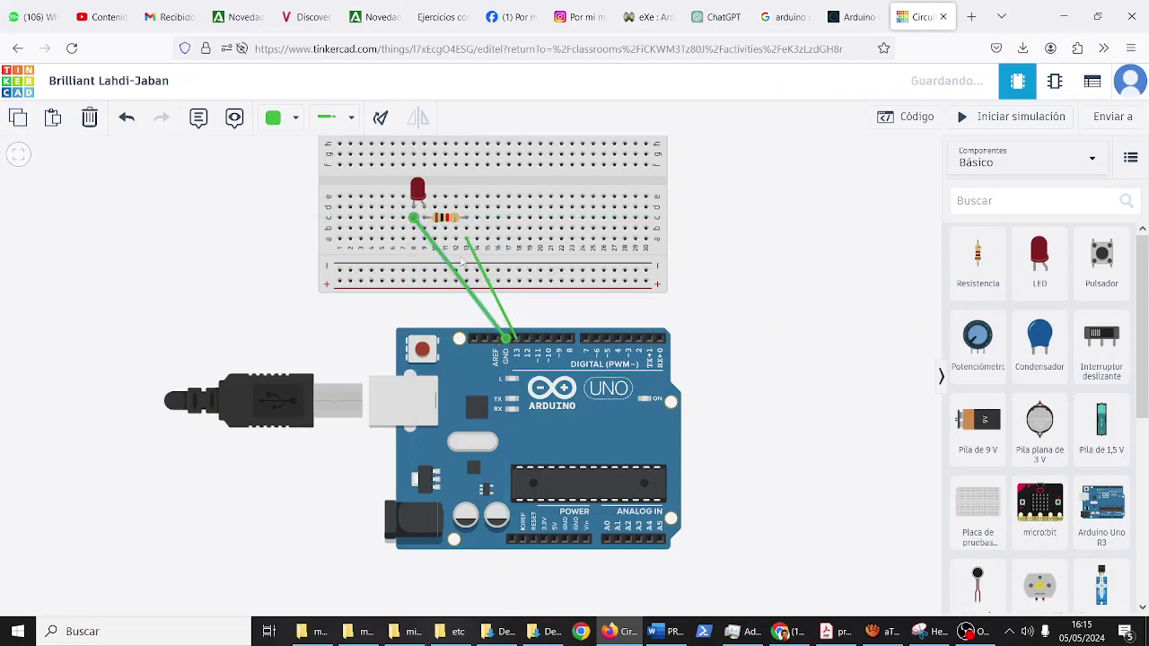
{"action": "left_click", "coordinate": [293, 119]}
{"action": "left_click", "coordinate": [312, 165]}
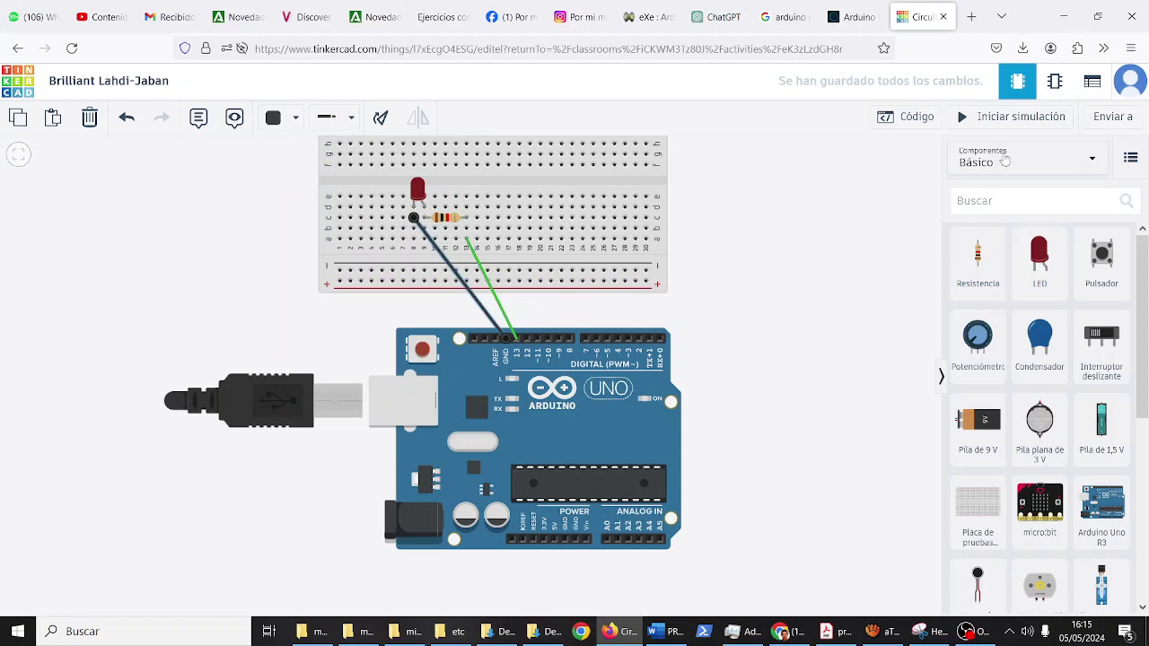
- Add a "definir pin 13 en ALTA" block below the built-in LED ALTA block in the "siempre" loop
{"action": "left_click", "coordinate": [908, 117]}
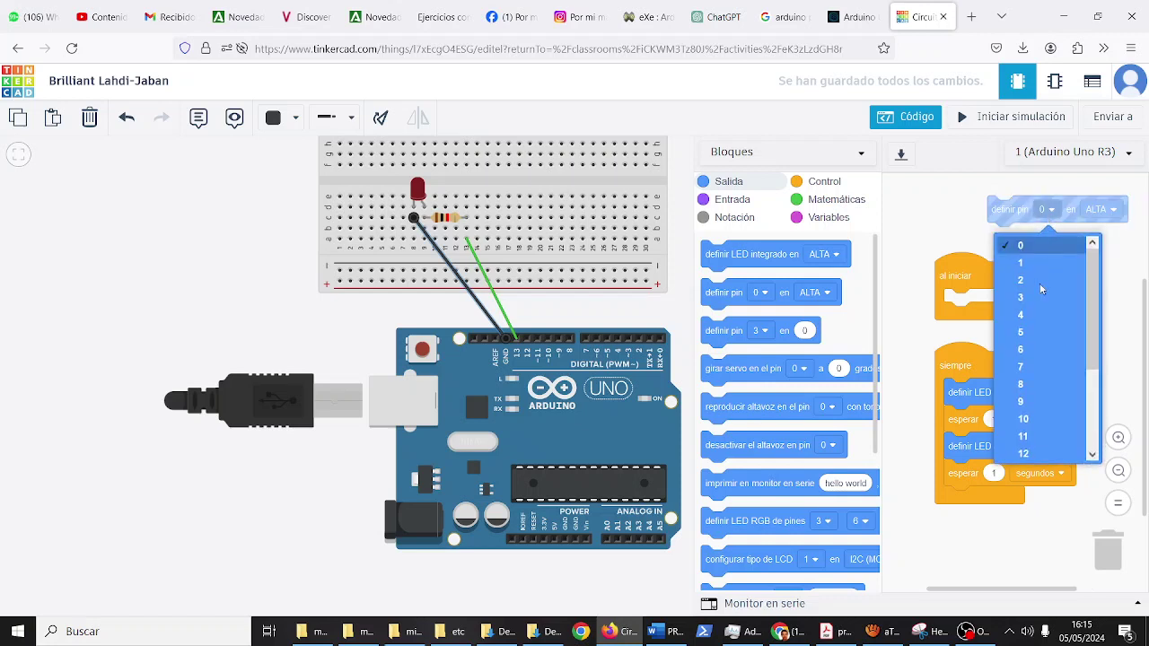
{"action": "scroll", "coordinate": [1037, 447], "scroll_direction": "down", "scroll_amount": 2}
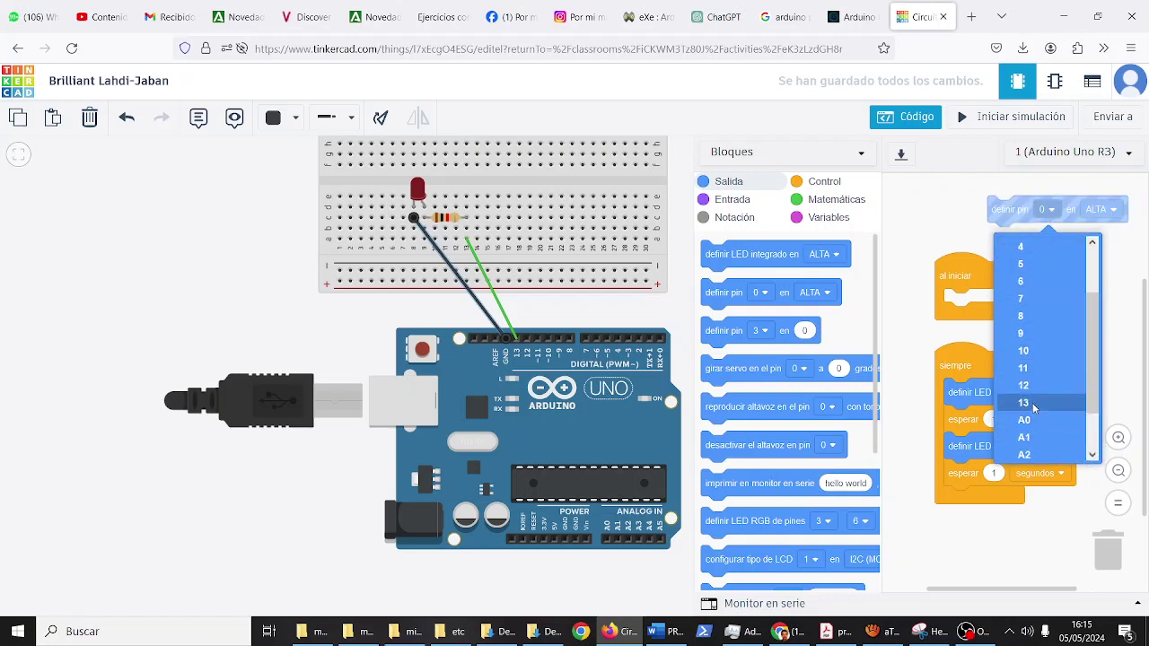
{"action": "left_click", "coordinate": [1033, 406]}
{"action": "left_click_drag", "start_coordinate": [1008, 216], "coordinate": [972, 425]}
{"action": "right_click", "coordinate": [973, 423]}
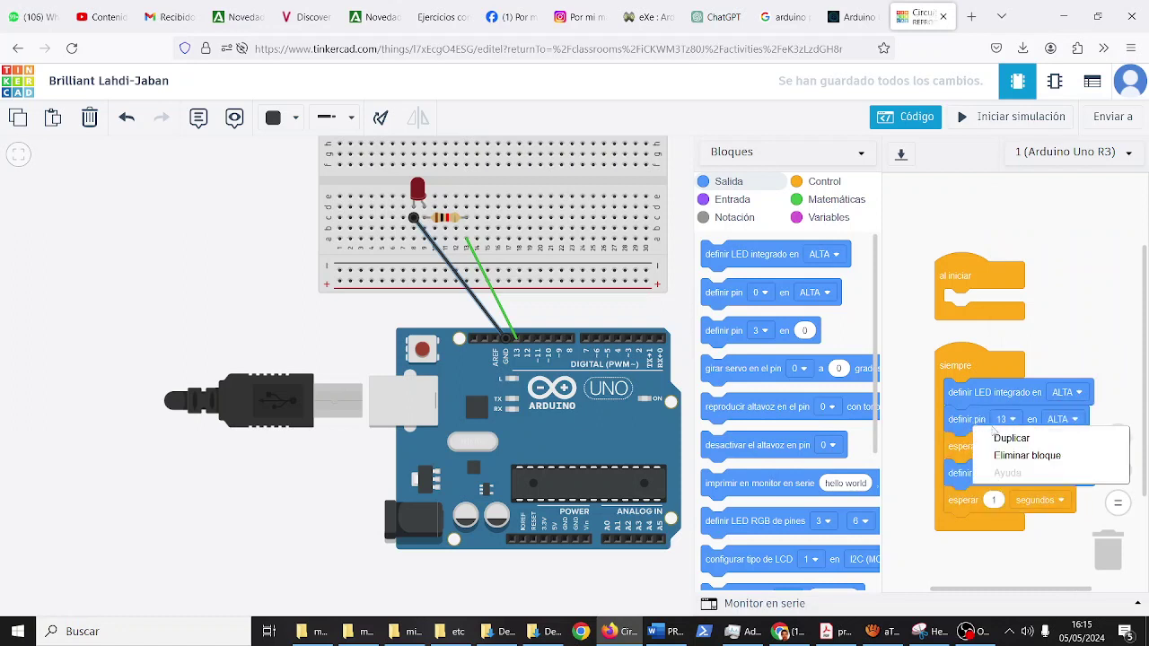
{"action": "left_click", "coordinate": [996, 437]}
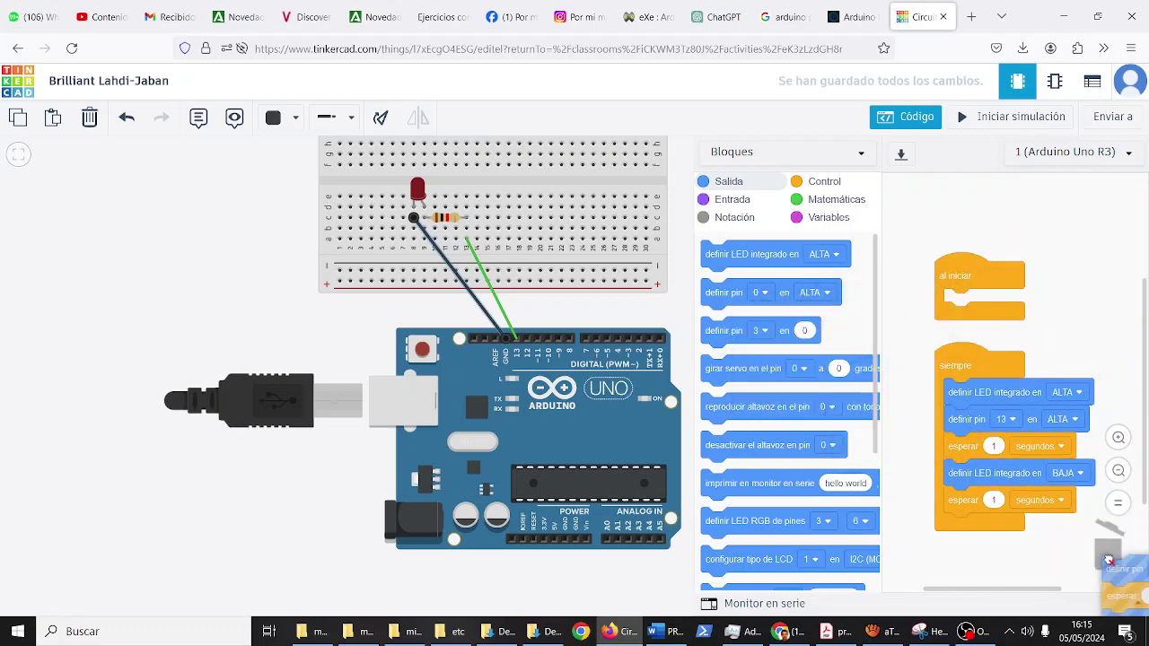
{"action": "left_click", "coordinate": [1145, 572]}
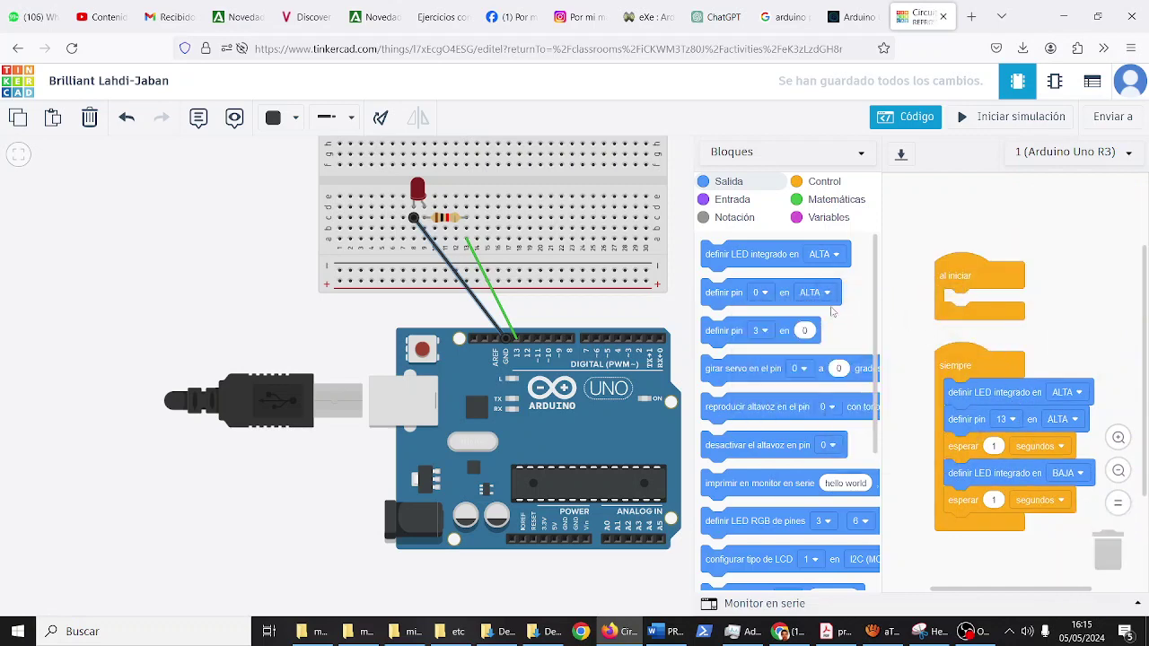
- Add a second "definir pin" block below the built-in LED BAJA block and set its pin to 13
{"action": "left_click_drag", "start_coordinate": [732, 292], "coordinate": [990, 519]}
{"action": "left_click_drag", "start_coordinate": [985, 518], "coordinate": [977, 503]}
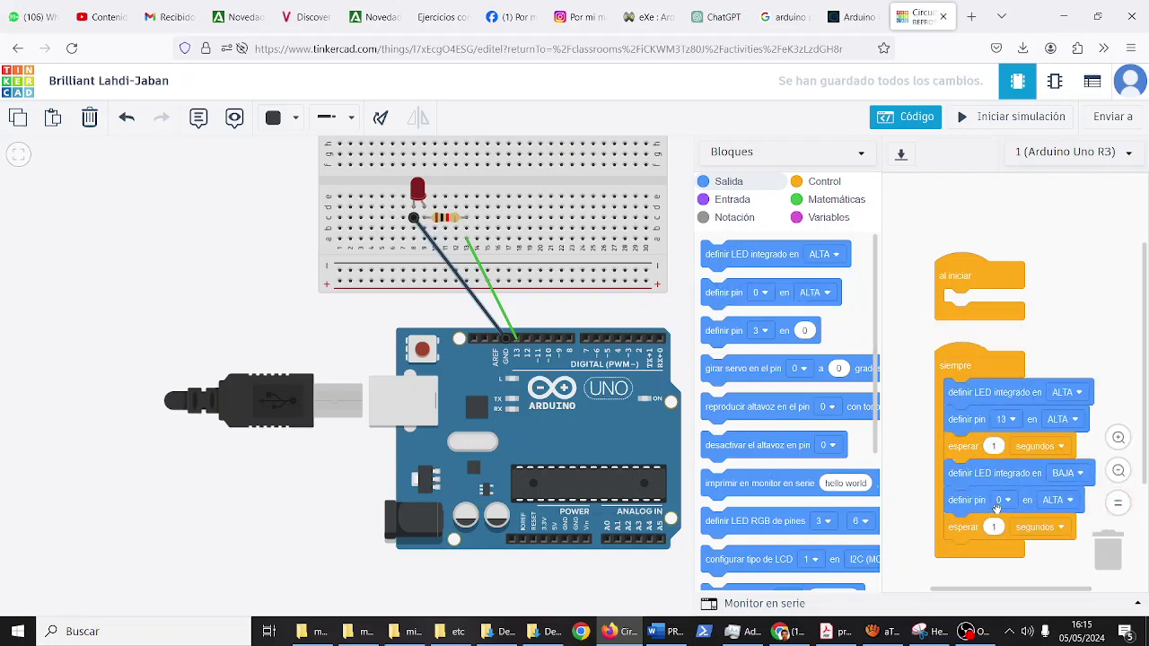
{"action": "left_click", "coordinate": [1003, 500]}
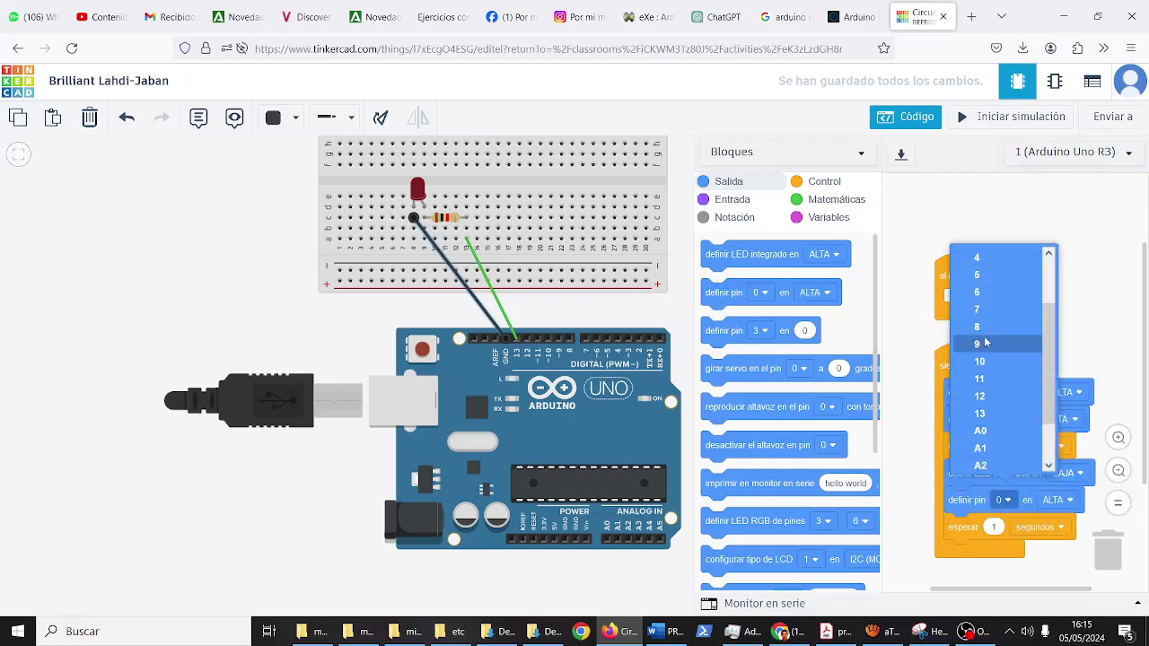
{"action": "left_click", "coordinate": [992, 413]}
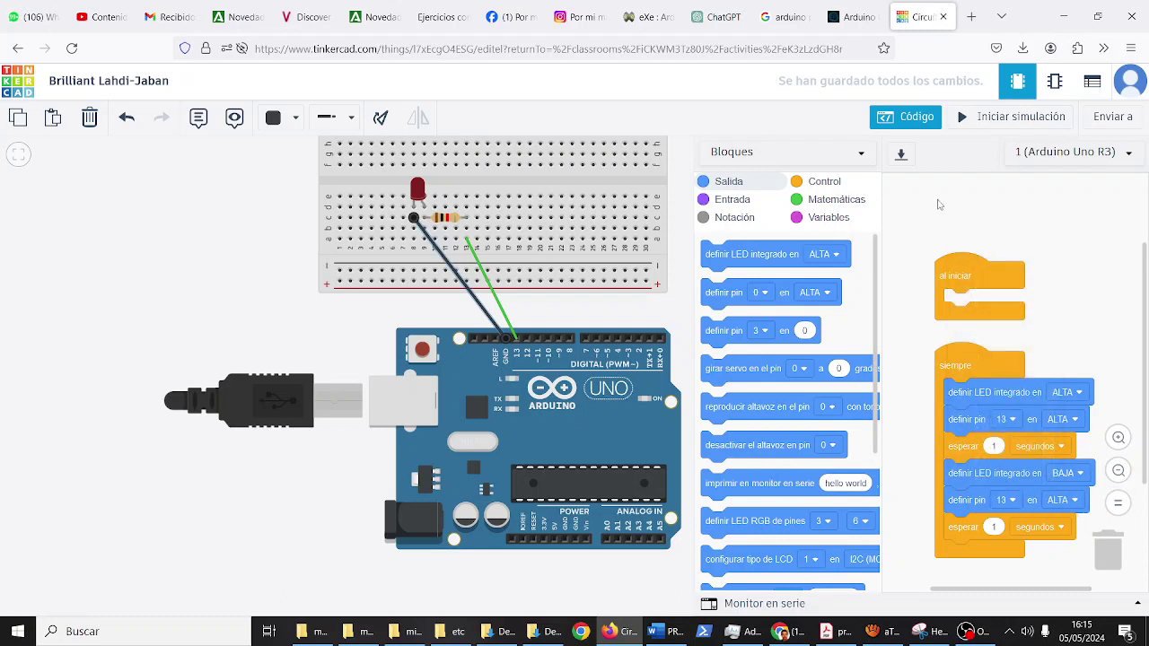
- Set the "definir pin 13" block below the built-in LED BAJA block to BAJA and test the blinking in the simulator, stopping it at the end
{"action": "left_click", "coordinate": [987, 117]}
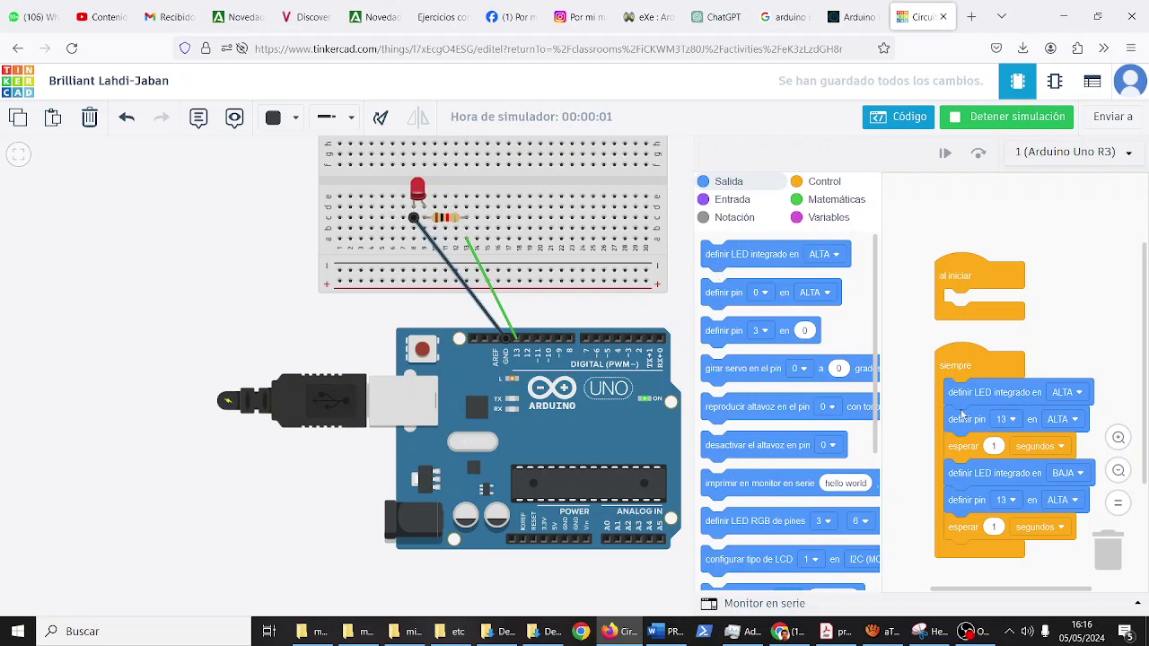
{"action": "left_click", "coordinate": [1075, 500]}
{"action": "left_click", "coordinate": [1065, 554]}
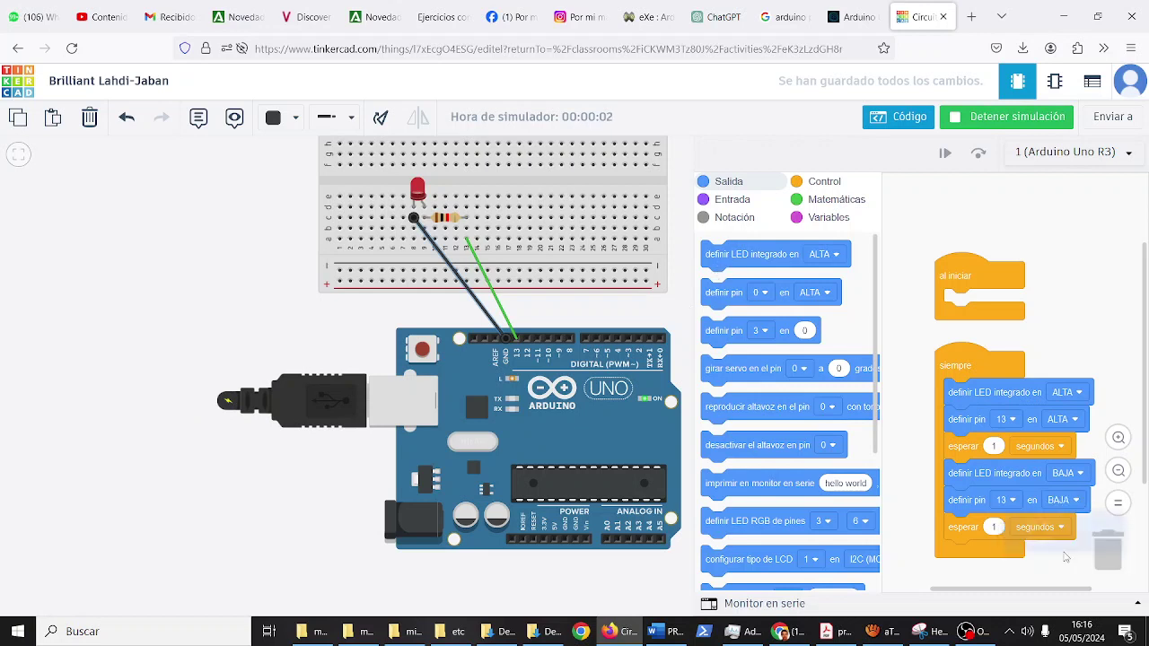
{"action": "left_click", "coordinate": [996, 121]}
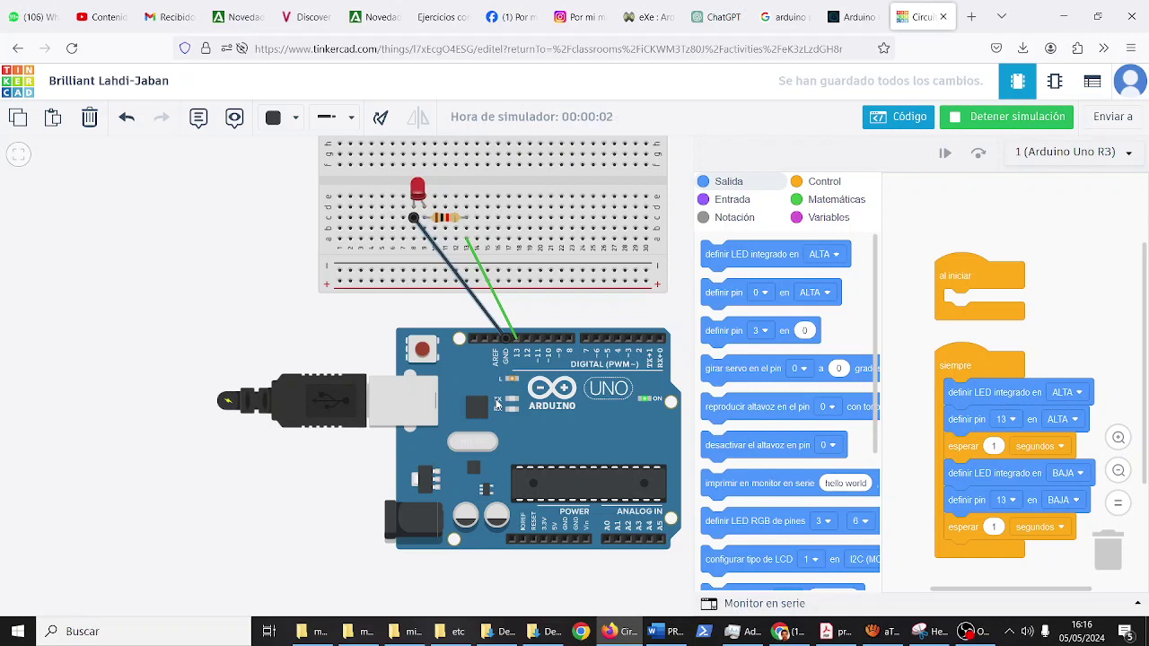
{"action": "left_click", "coordinate": [975, 124]}
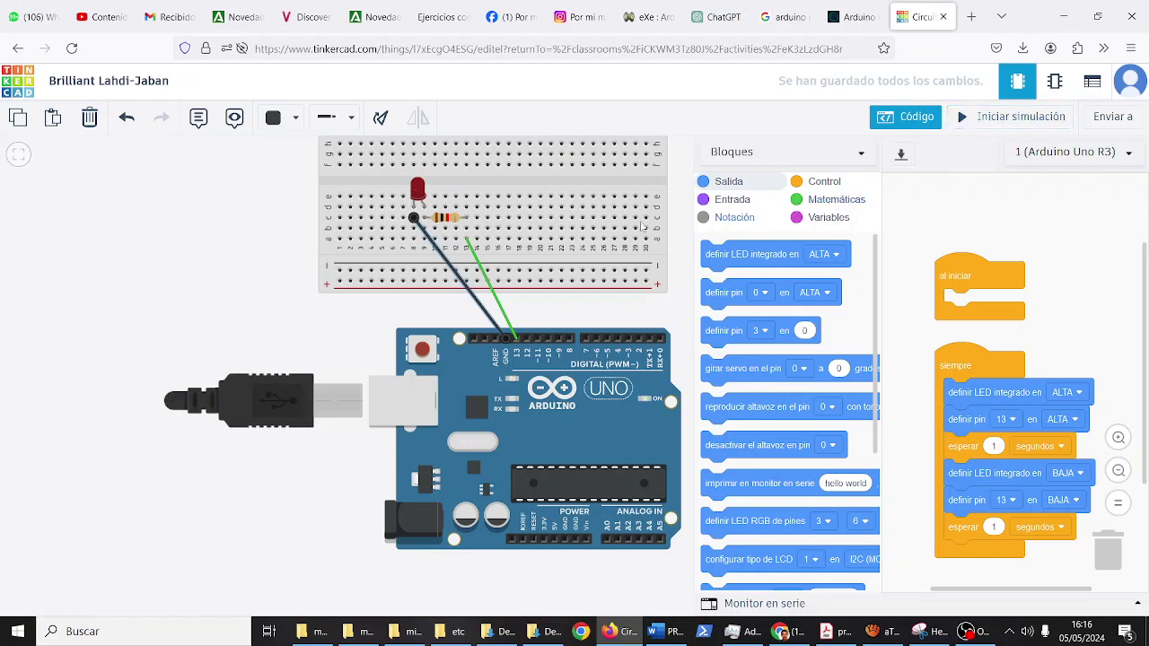
- Rename the circuit design as "Arduino exeLearning enciende y apaga"
{"action": "left_click", "coordinate": [150, 83]}
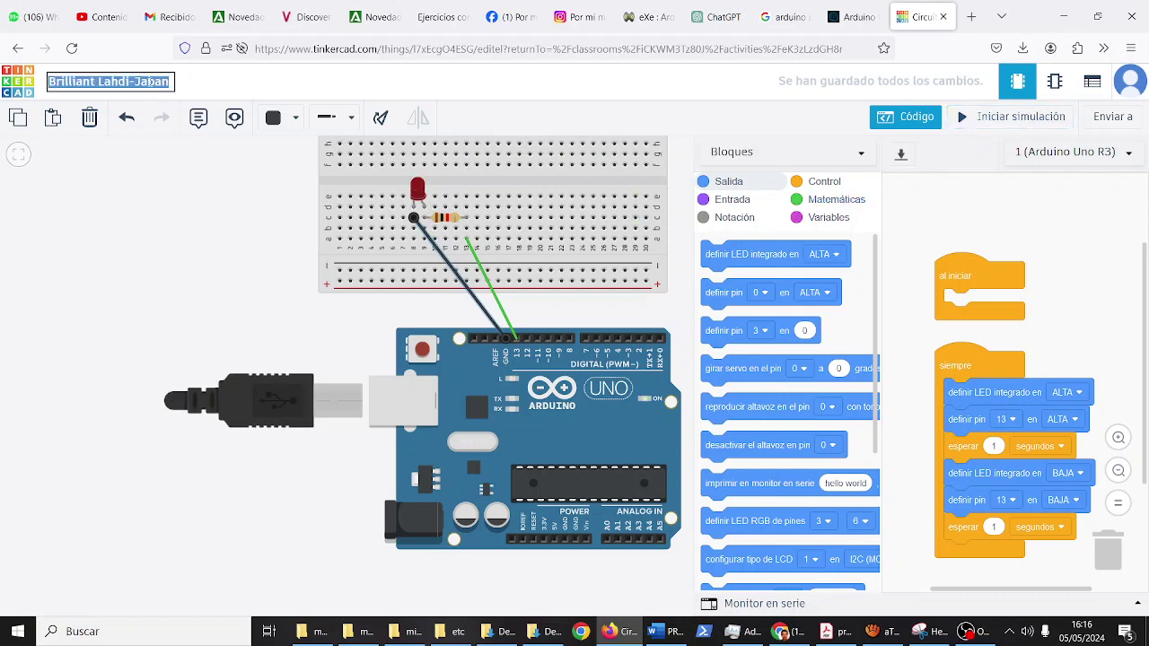
{"action": "type", "text": "Arduio"}
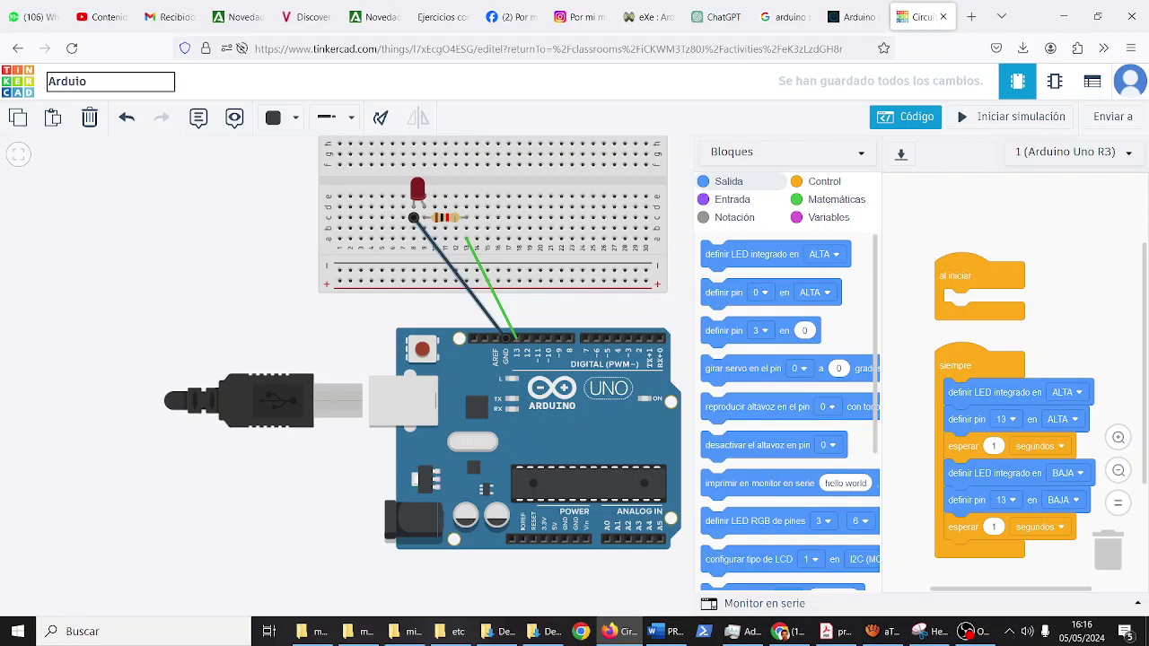
{"action": "type", "text": "ino exeLearning encinde"}
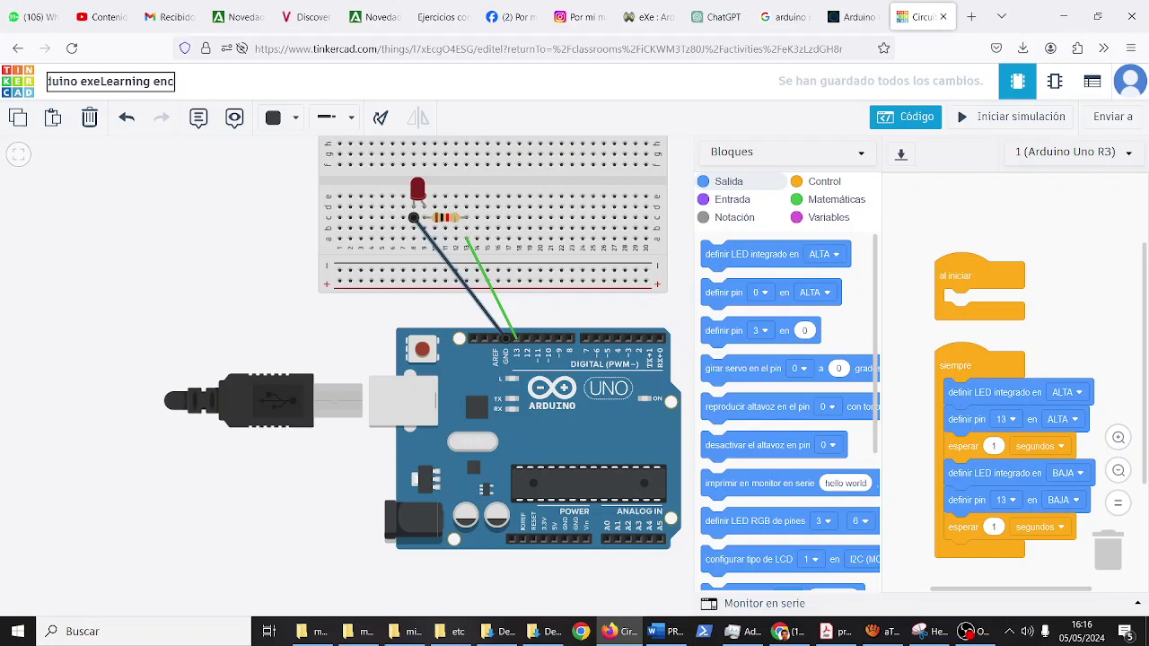
{"action": "key", "text": "BackSpace"}
{"action": "key", "text": "BackSpace"}
{"action": "key", "text": "BackSpace"}
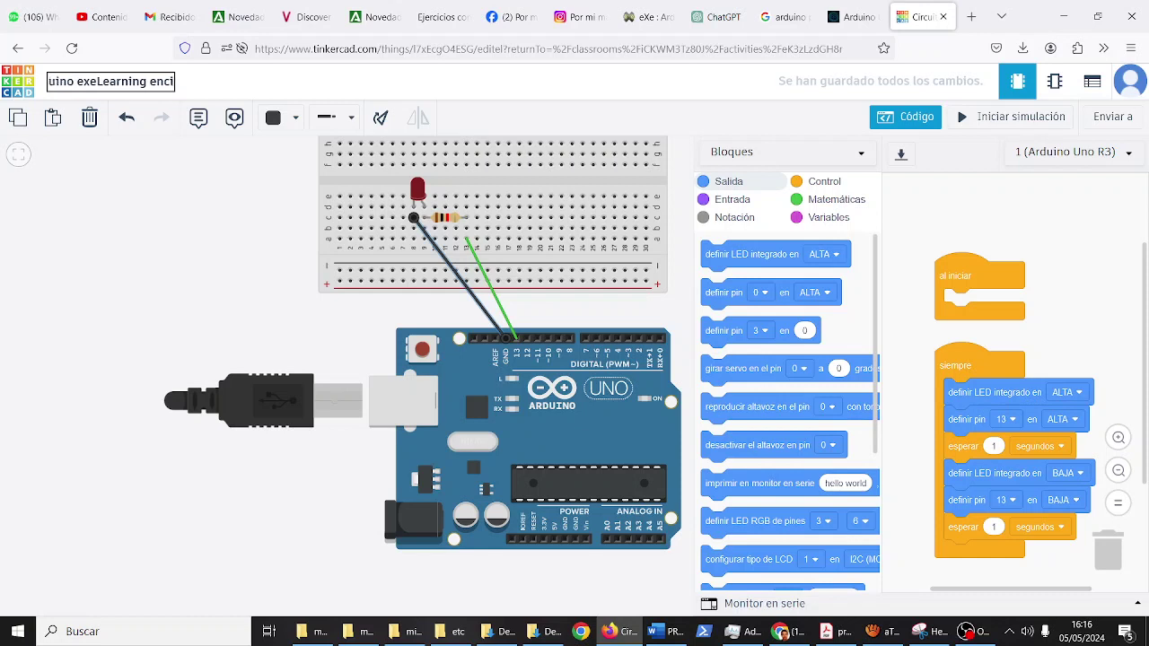
{"action": "type", "text": "ende y apaga"}
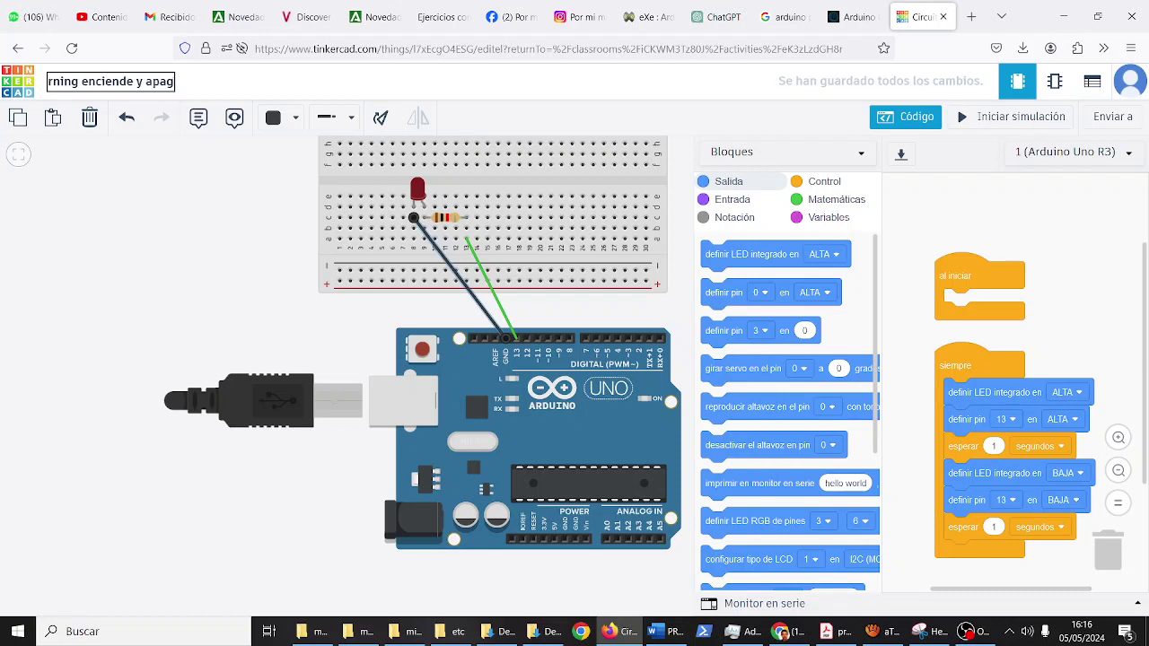
{"action": "key", "text": "Return"}
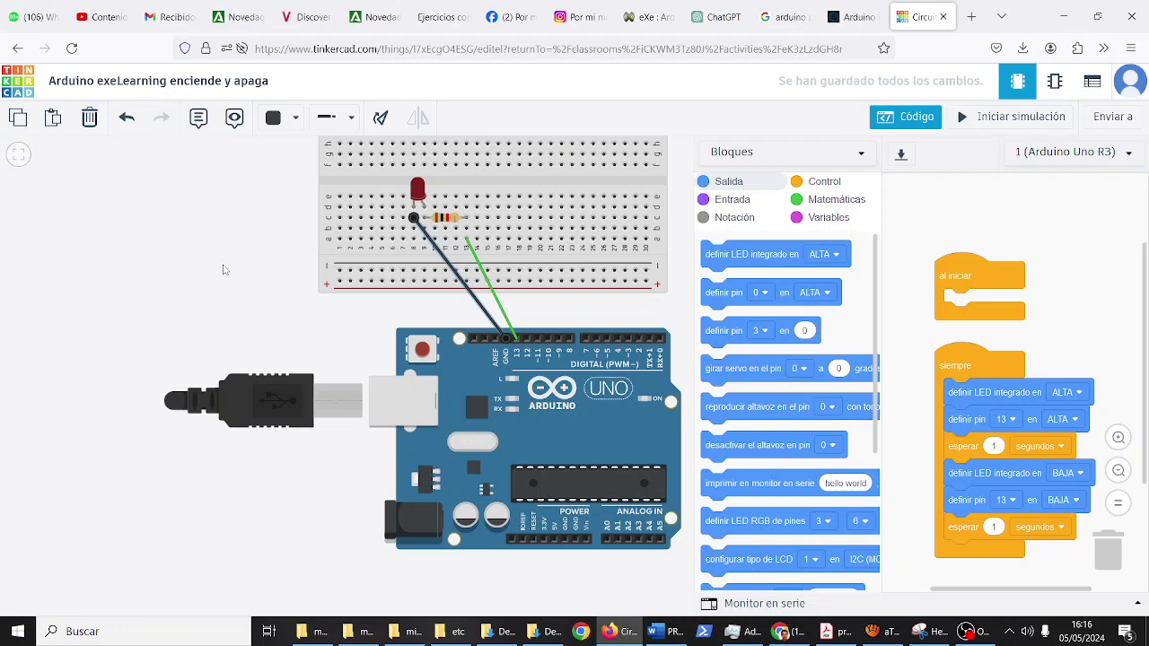
{"action": "left_click", "coordinate": [968, 631]}
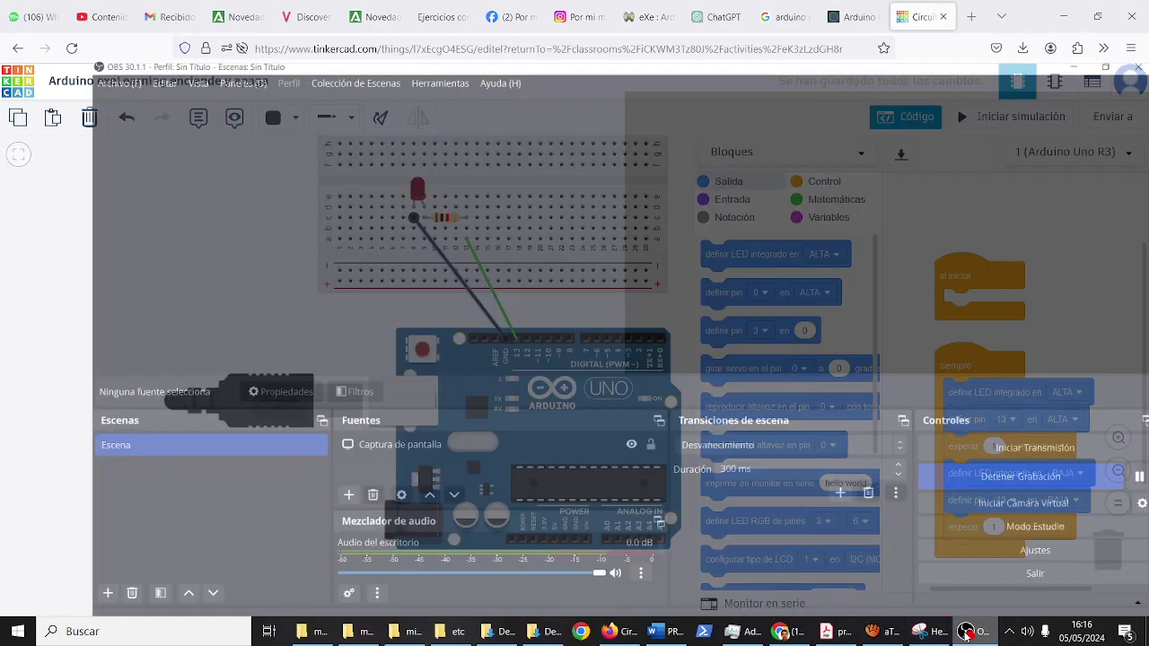